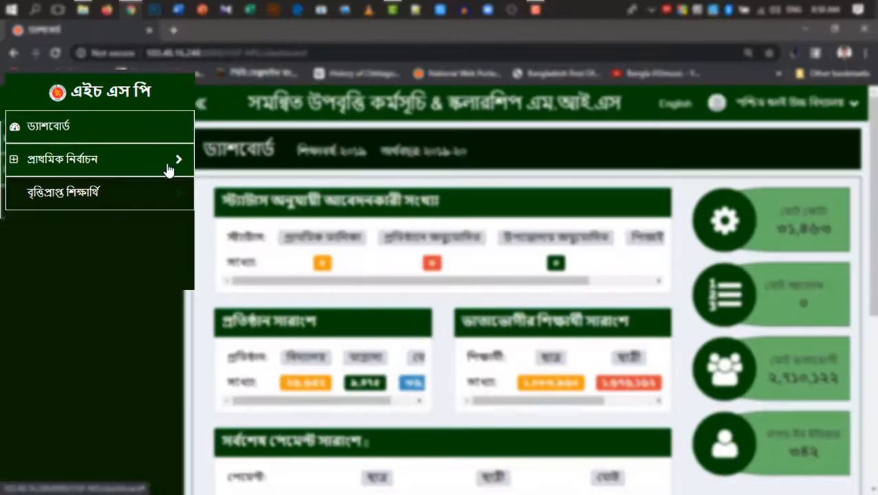
Expand the প্রাথমিক নির্বাচন and বৃত্তিপ্রাপ্ত শিক্ষার্থি entries of the dashboard's navigation to view their submenus
click(168, 170)
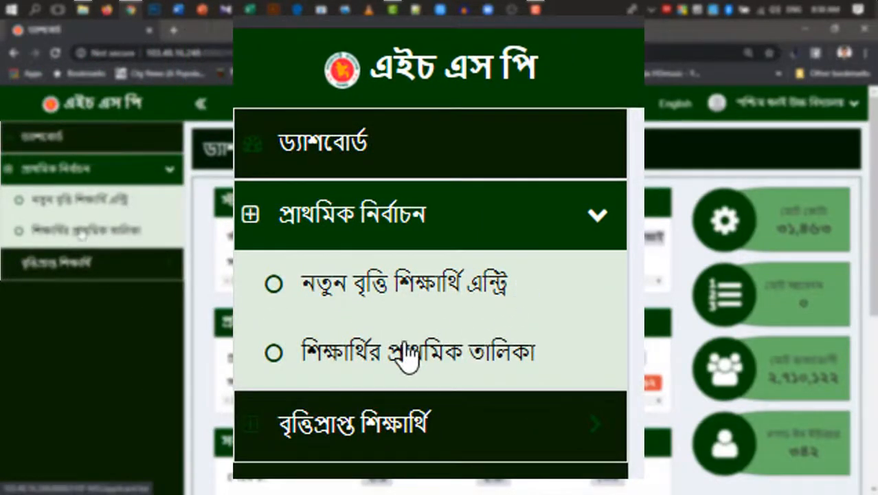
click(127, 264)
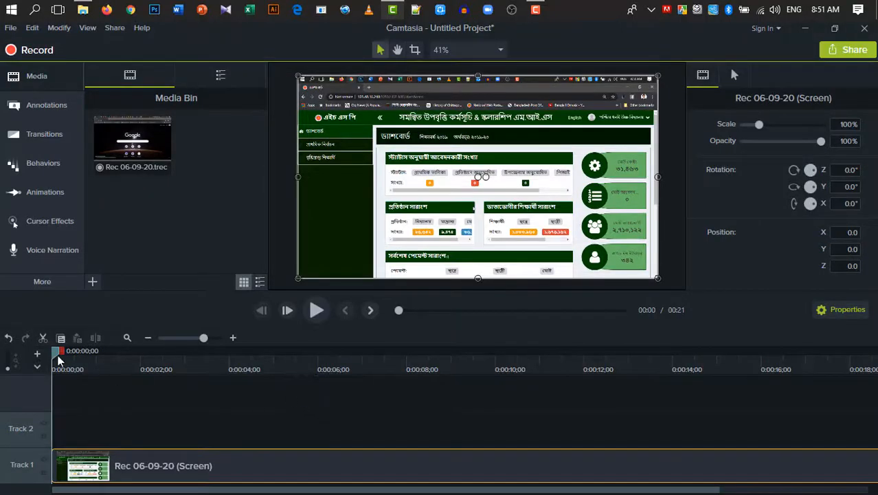
Play the screen recording from the start to review the part where the dashboard menu expands, and pause it
click(317, 310)
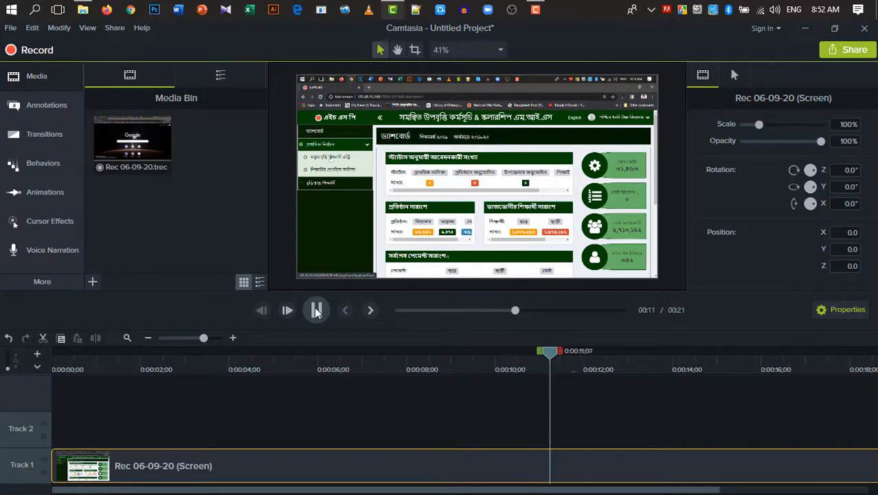
click(316, 310)
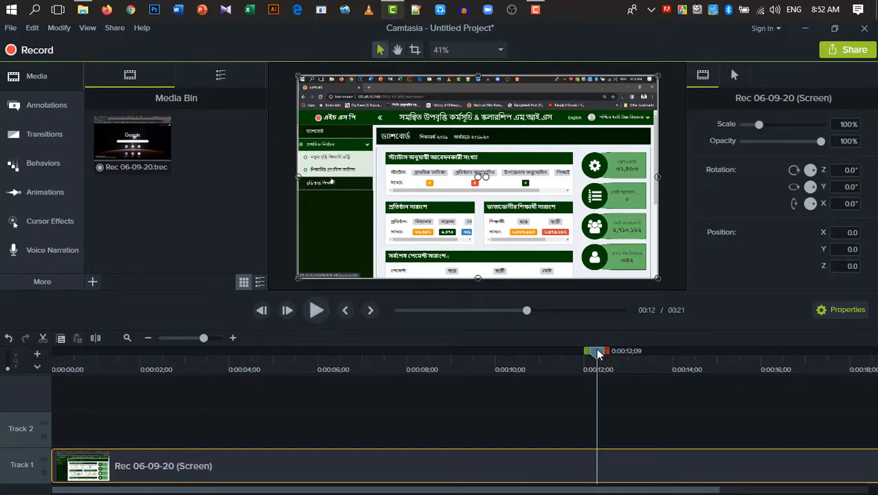
Add a Custom animation to the Track 1 clip so that its arrow ends at 0:00:02;02
drag(597, 353, 201, 355)
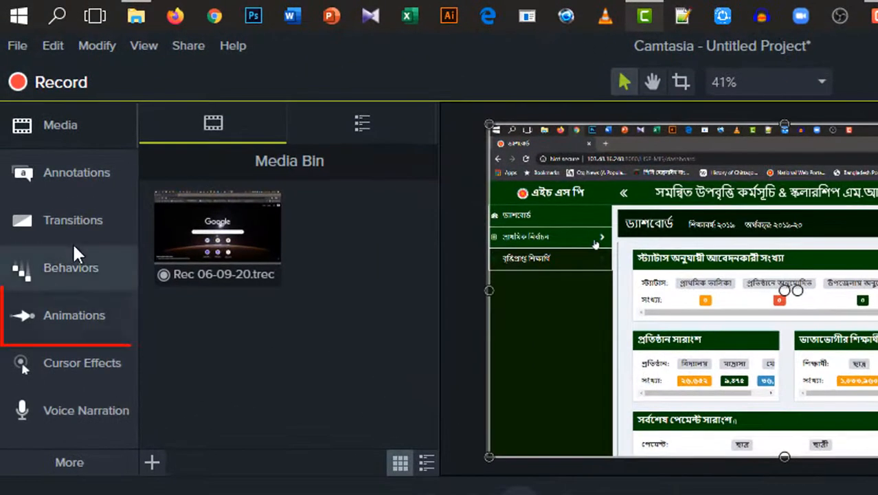
click(60, 314)
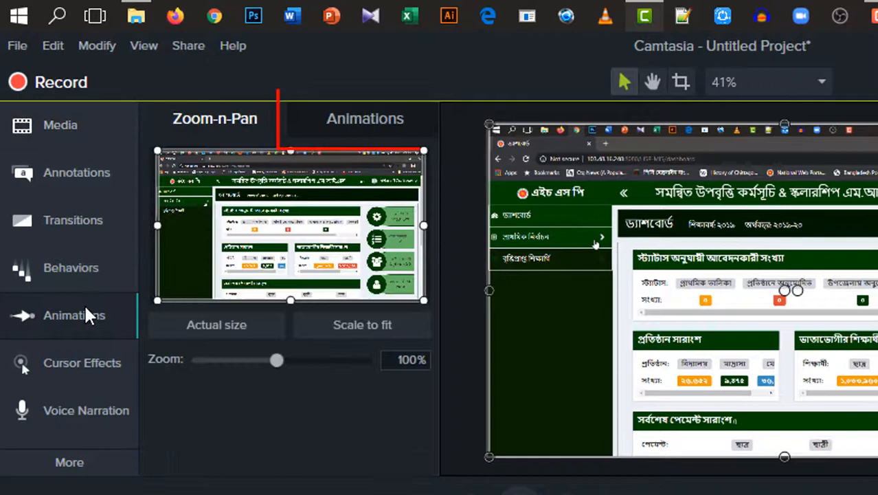
click(365, 119)
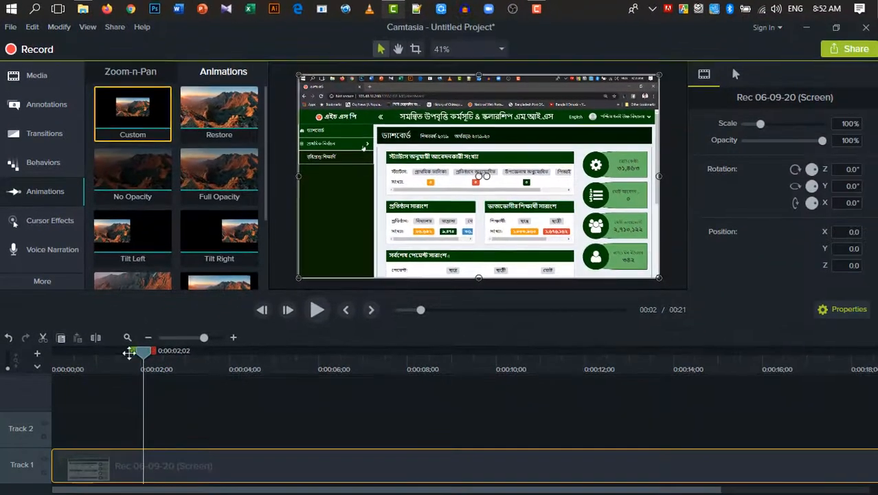
drag(129, 353, 141, 467)
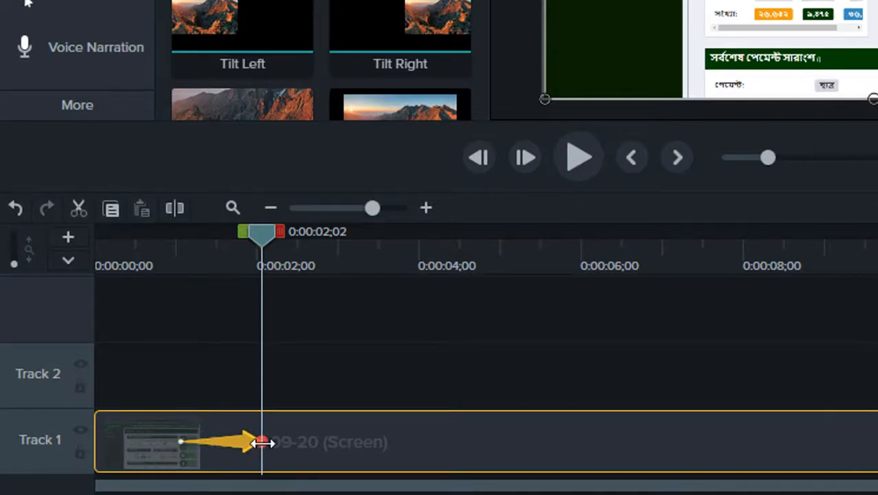
Examine the start point and end point of the animation arrow on the Track 1 clip
click(424, 211)
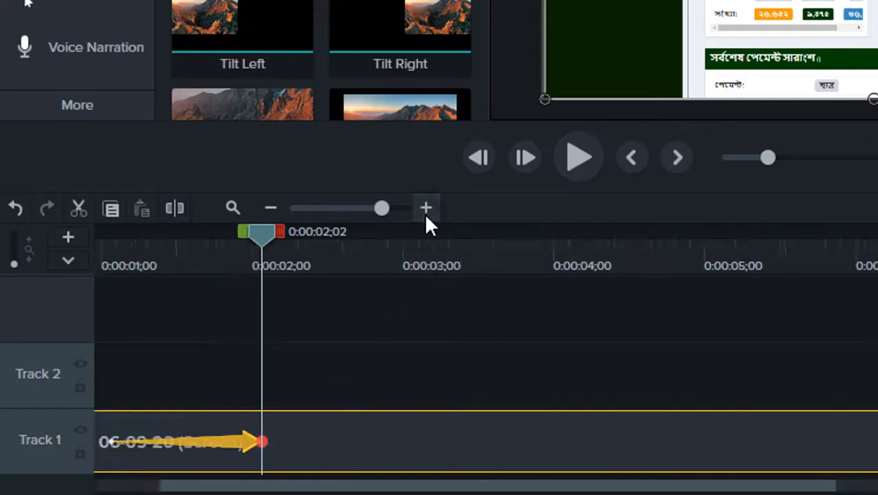
click(424, 211)
scroll(290, 489, left, 5)
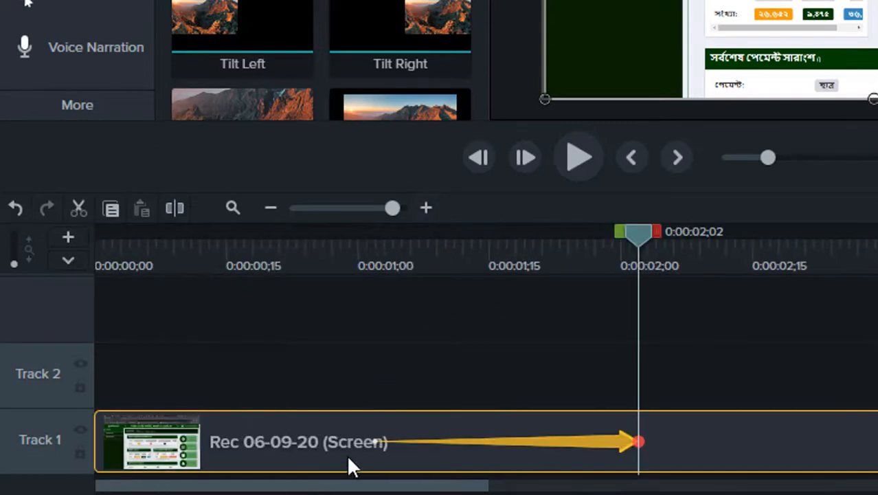
click(375, 440)
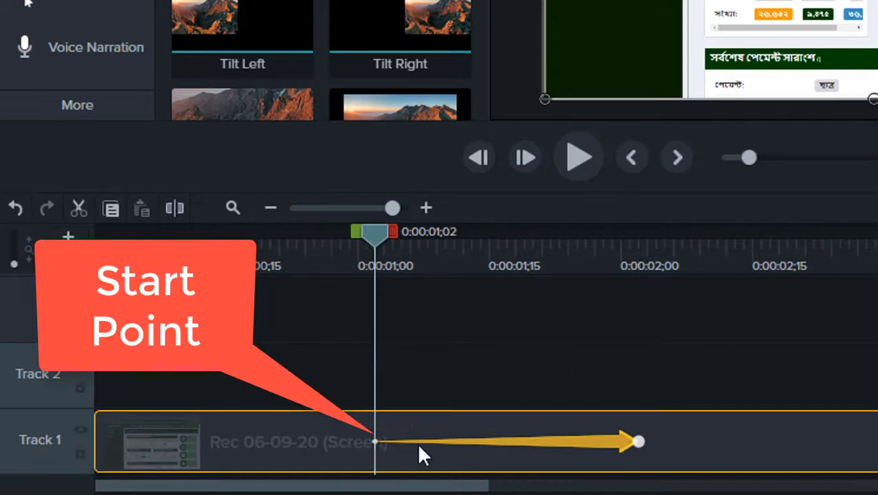
click(635, 442)
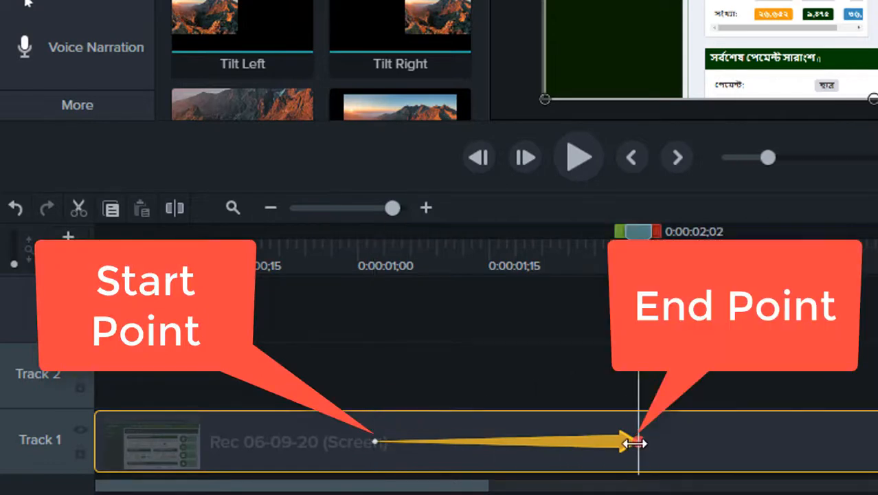
click(374, 440)
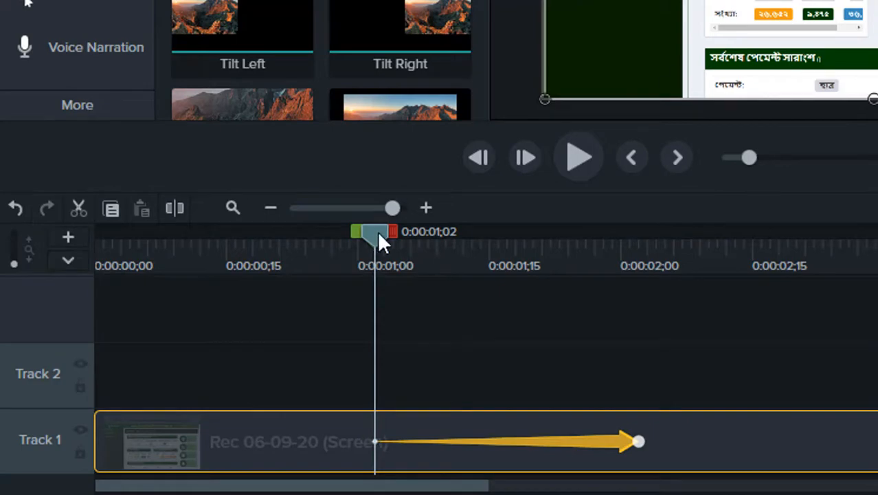
At the animation's end point, 0:00:02;02, scale the clip to 173.4% and position it at X 500.3, Y -115.9
drag(378, 237, 639, 249)
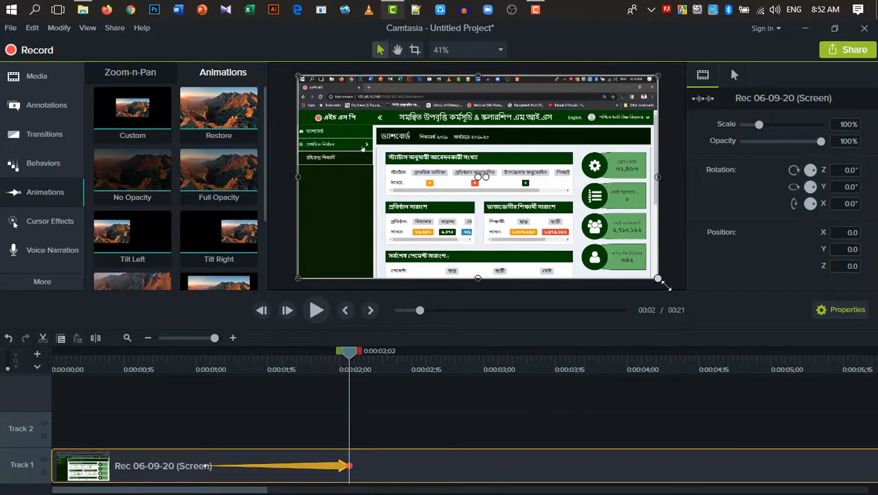
drag(663, 283, 840, 425)
drag(568, 243, 569, 199)
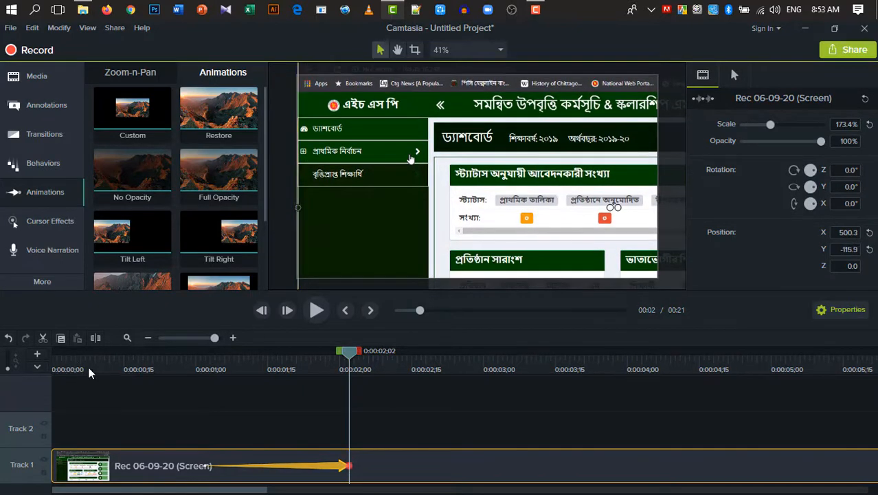
Preview the zoom animation by playing the clip from 0:00:00;16 until past the arrow's end
click(132, 366)
drag(136, 355, 130, 389)
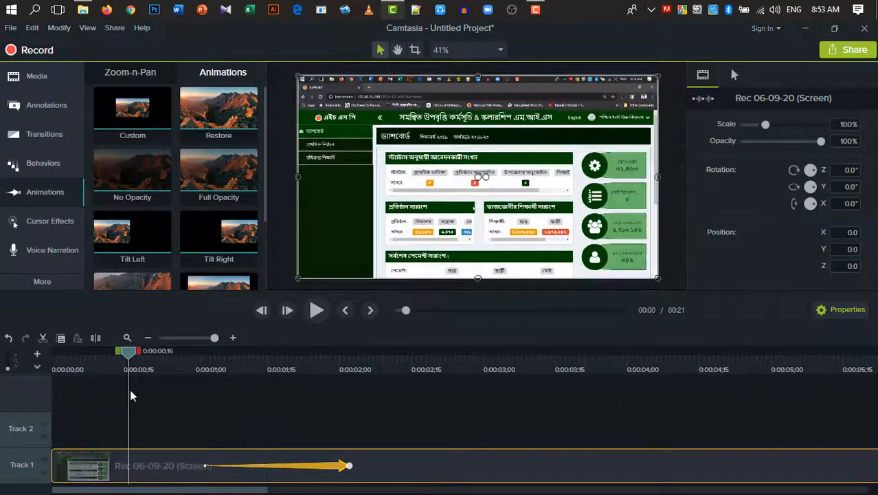
click(313, 311)
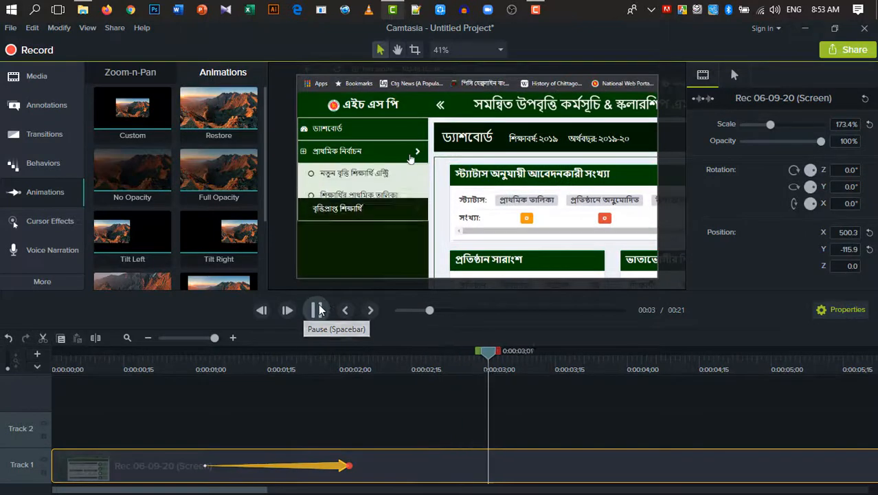
click(316, 310)
Slow the zoom by extending the end of the animation arrow to 0:00:04;02
click(328, 365)
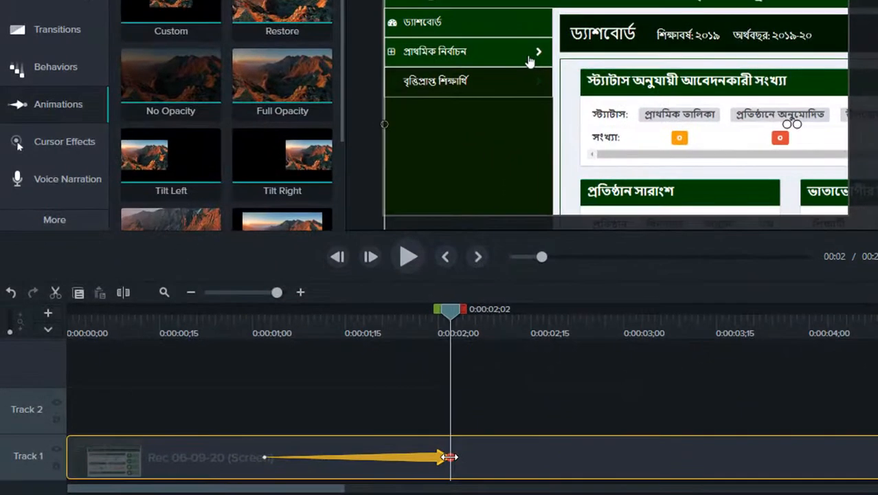
drag(349, 466, 499, 464)
drag(643, 455, 818, 456)
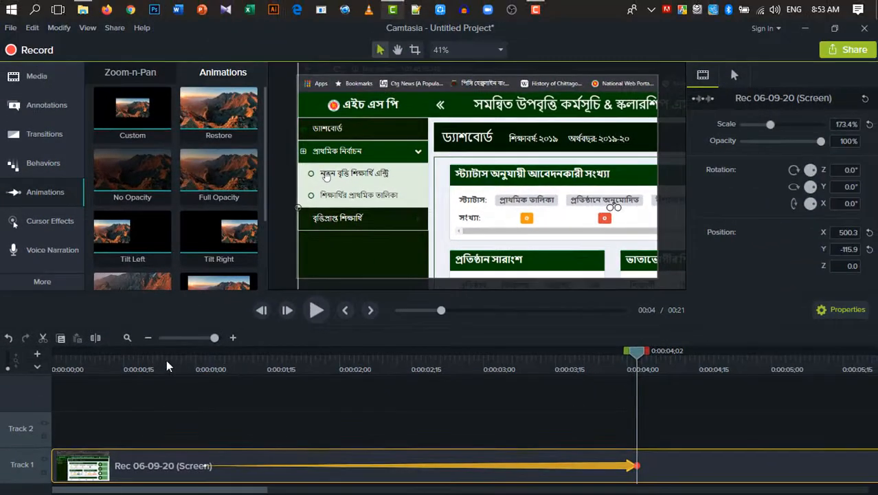
Play the lengthened zoom animation from 0:00:00;24 and pause it at 0:00:05;01
click(166, 359)
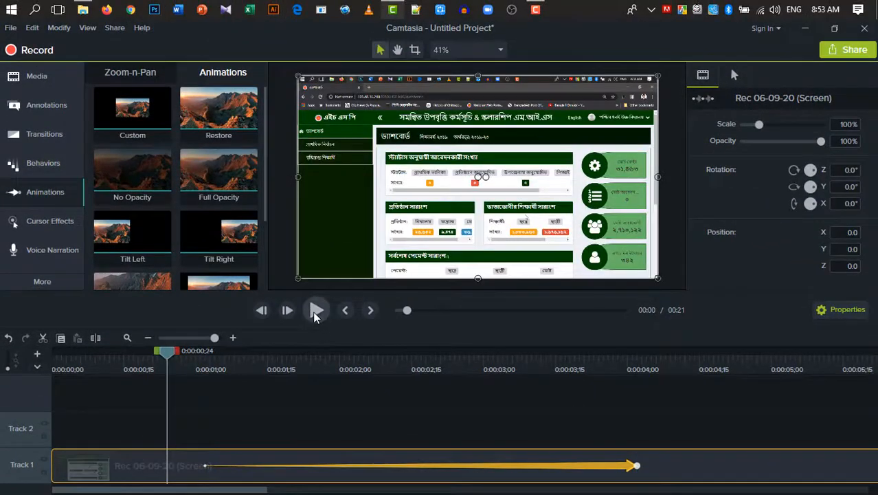
click(315, 311)
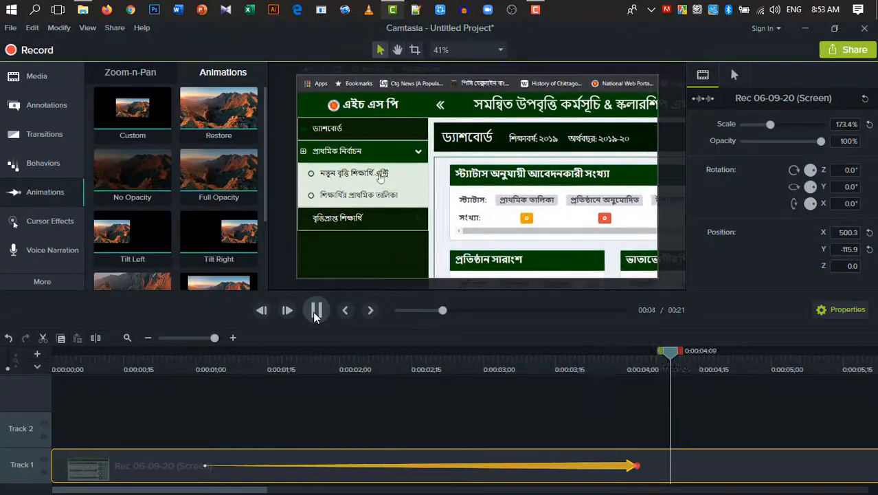
click(315, 311)
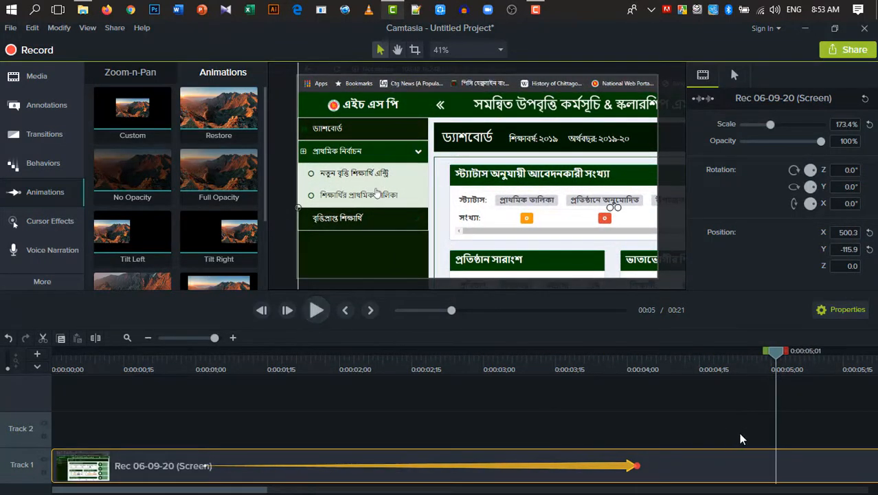
Split the Track 1 clip at 0:00:05;01 and delete the part after the cut
click(794, 462)
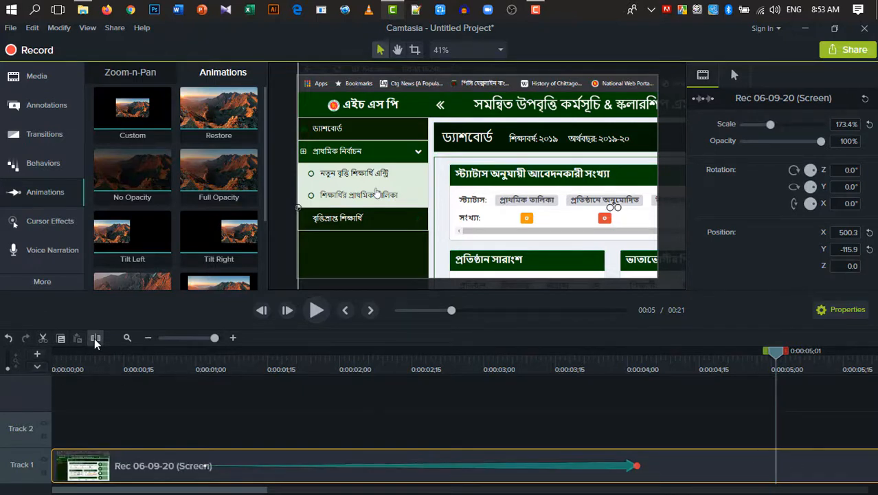
click(95, 337)
click(820, 458)
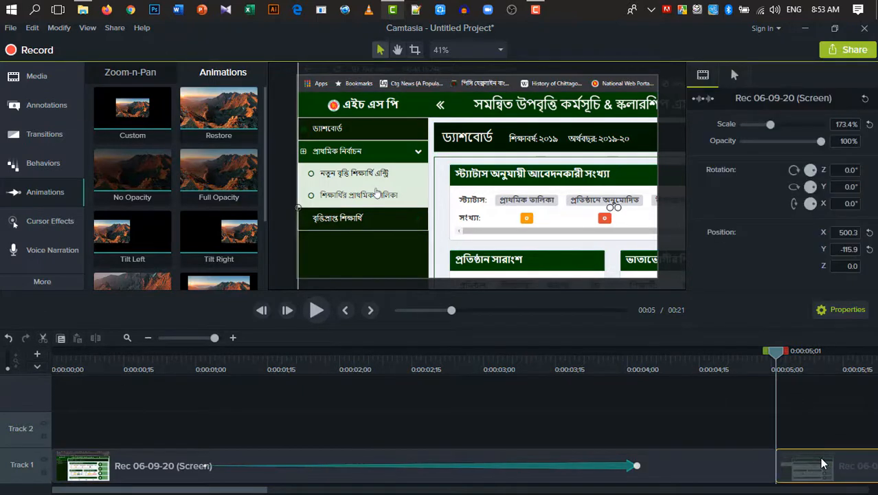
key(Delete)
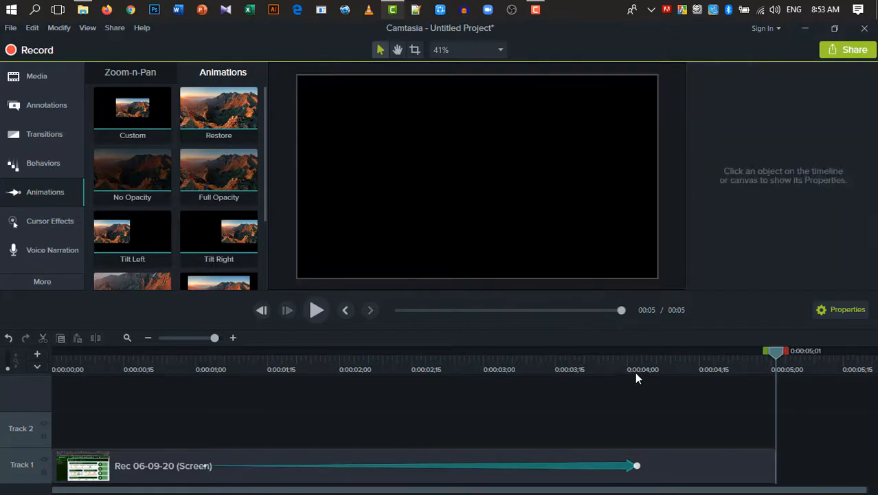
Copy the trimmed, animated clip and paste the duplicate directly behind it on Track 1 at 0:00:05;01
click(632, 373)
drag(632, 353, 206, 370)
click(632, 467)
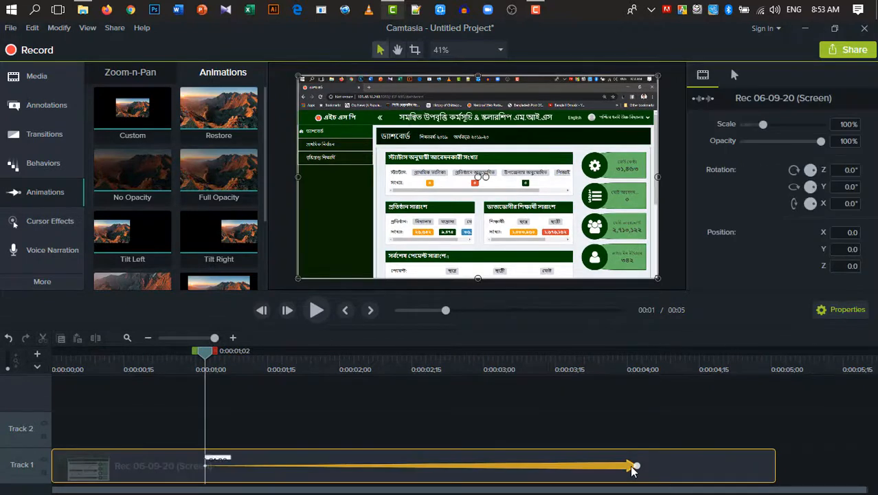
click(695, 465)
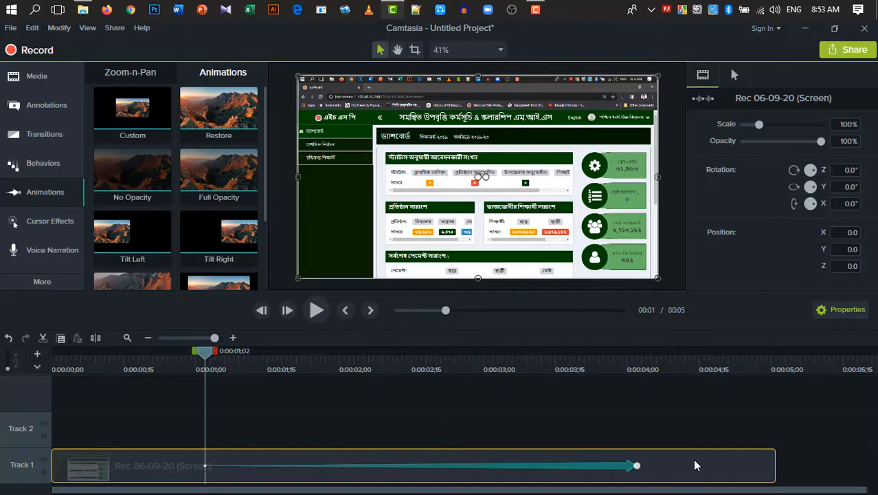
right_click(692, 458)
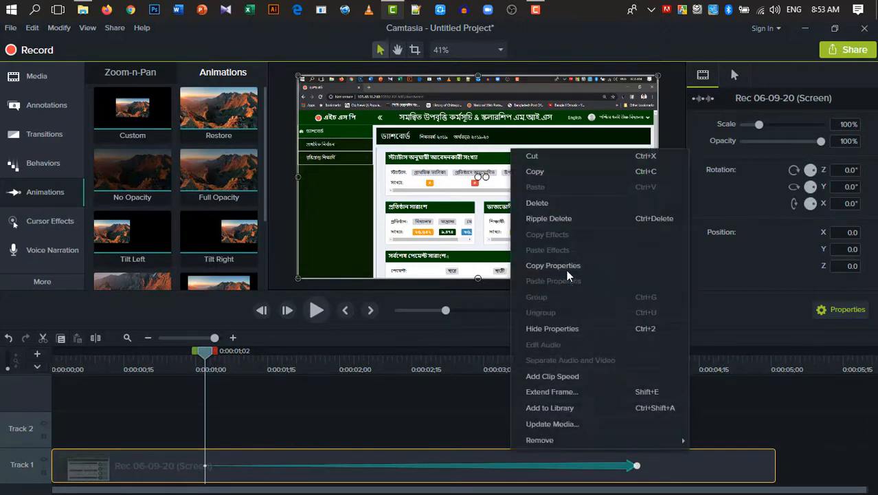
click(553, 178)
click(776, 354)
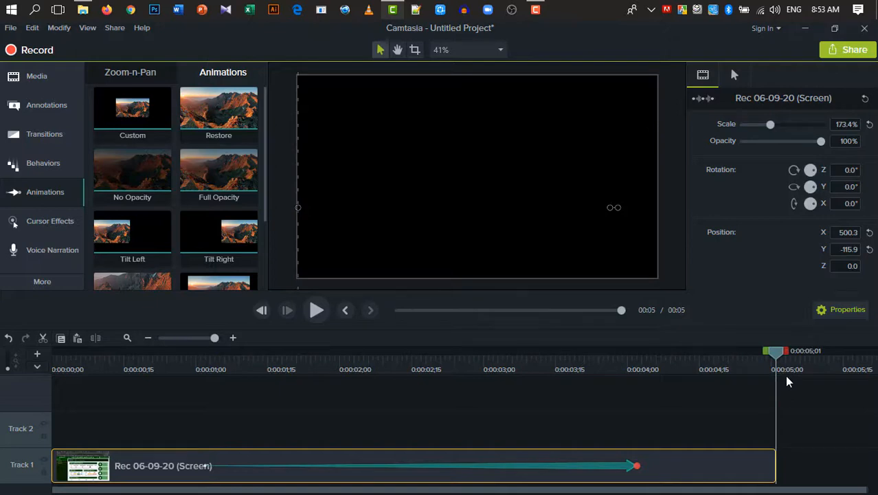
key(ctrl+v)
Delete the zoom animation arrow from the pasted second clip
drag(522, 490, 765, 490)
click(768, 467)
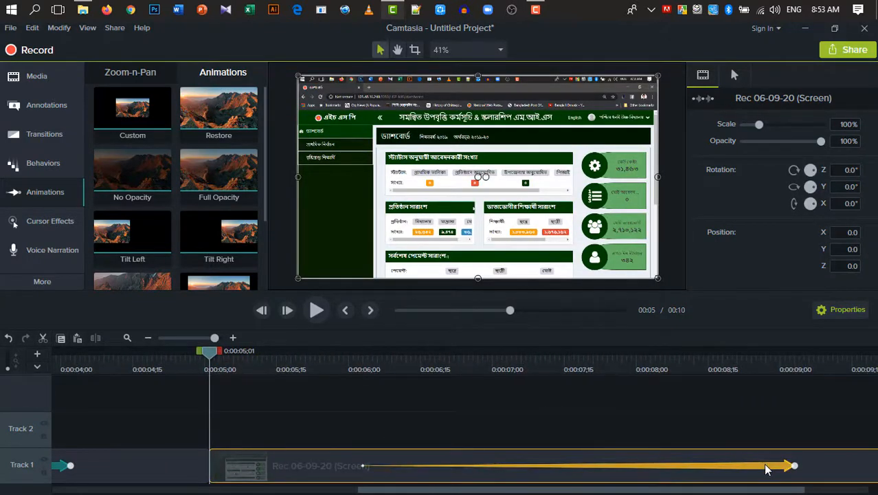
click(821, 467)
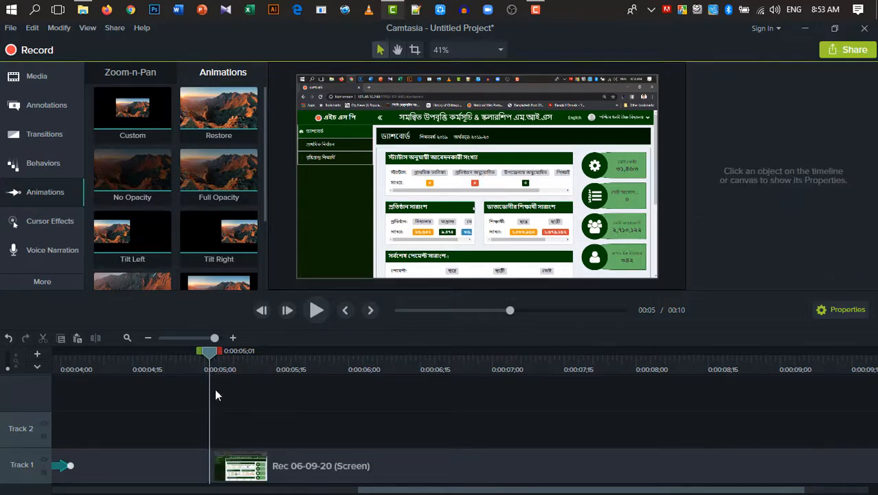
Place the playhead at 0:00:06;02 and copy the properties of the second clip
drag(239, 356, 571, 370)
click(305, 370)
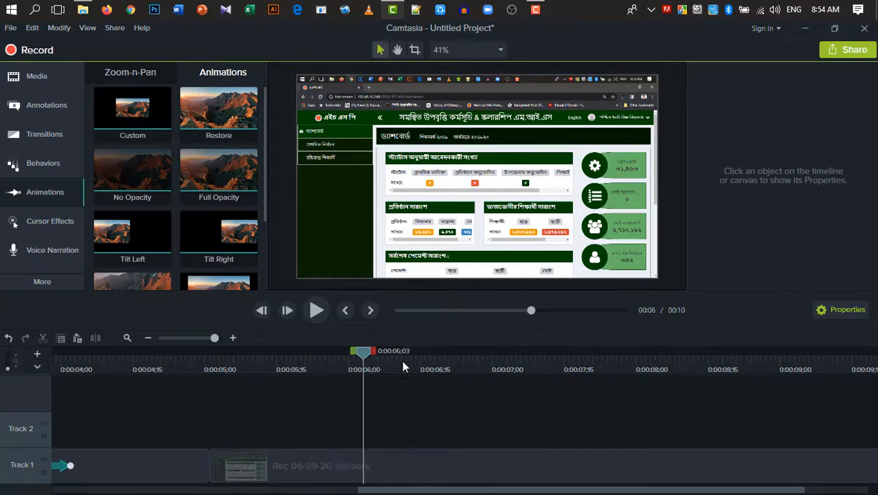
drag(403, 367, 466, 370)
click(357, 369)
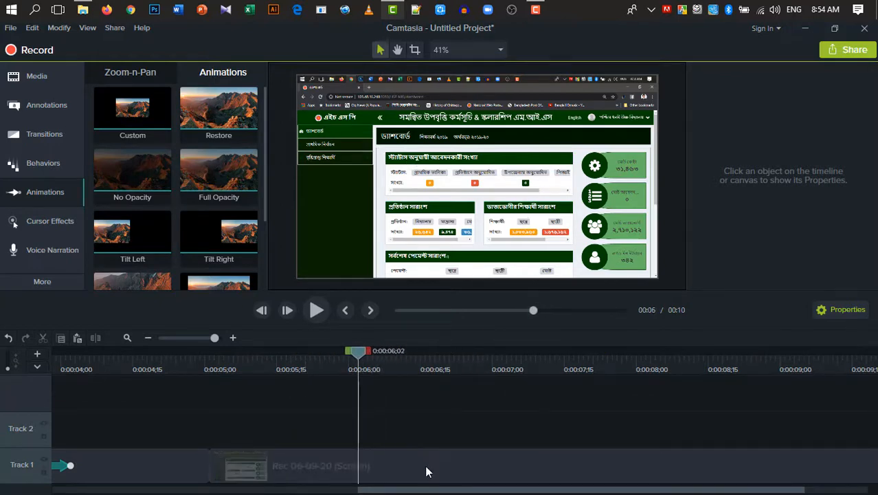
click(426, 471)
right_click(426, 472)
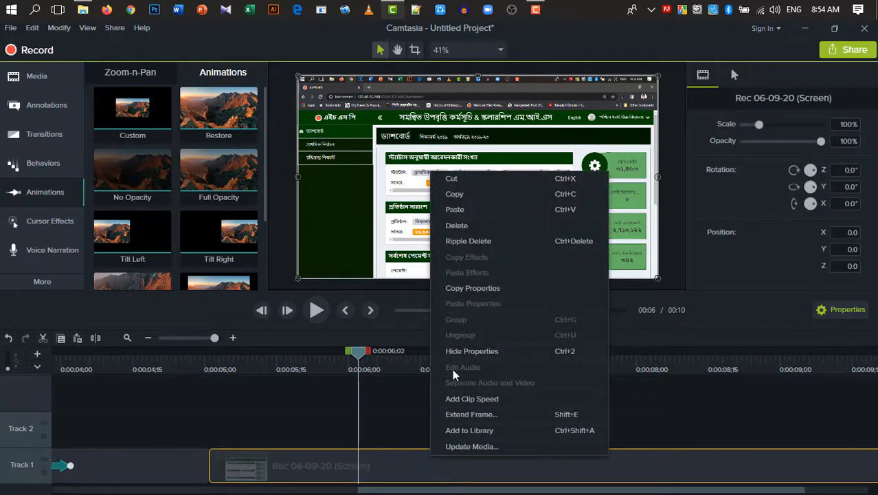
click(459, 289)
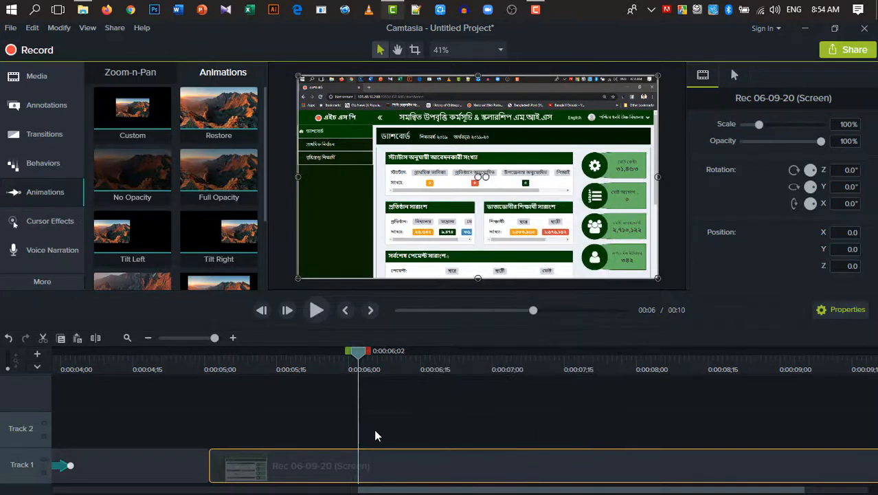
Paste the copied clip onto Track 2 and align its start with the second clip on Track 1
click(375, 435)
right_click(375, 435)
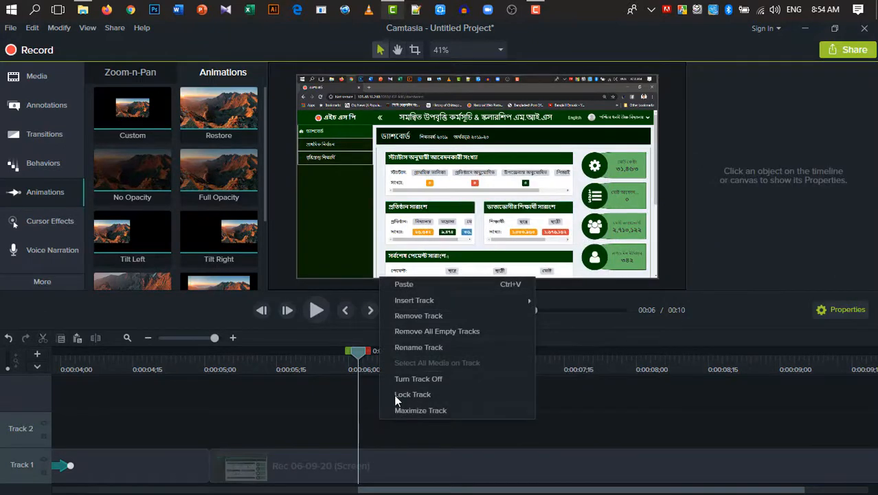
click(398, 283)
drag(457, 431, 289, 434)
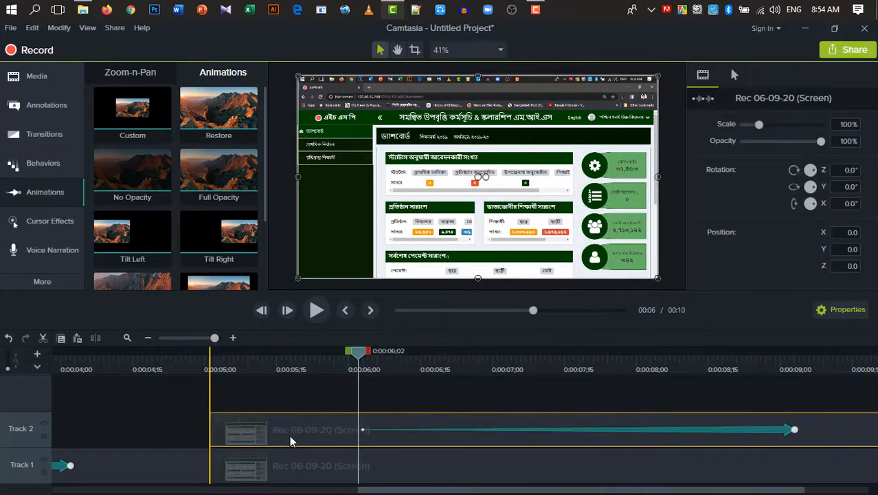
Delete the zoom animation arrow from the clip on Track 2
click(625, 429)
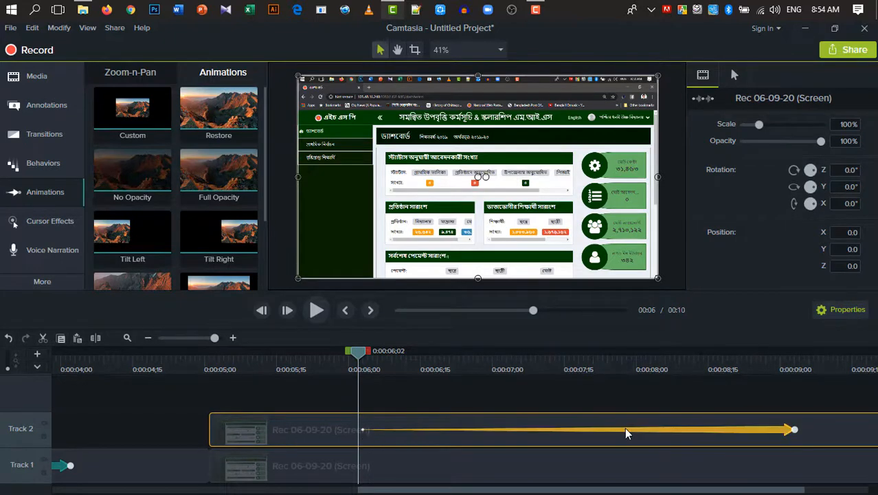
right_click(624, 428)
click(666, 373)
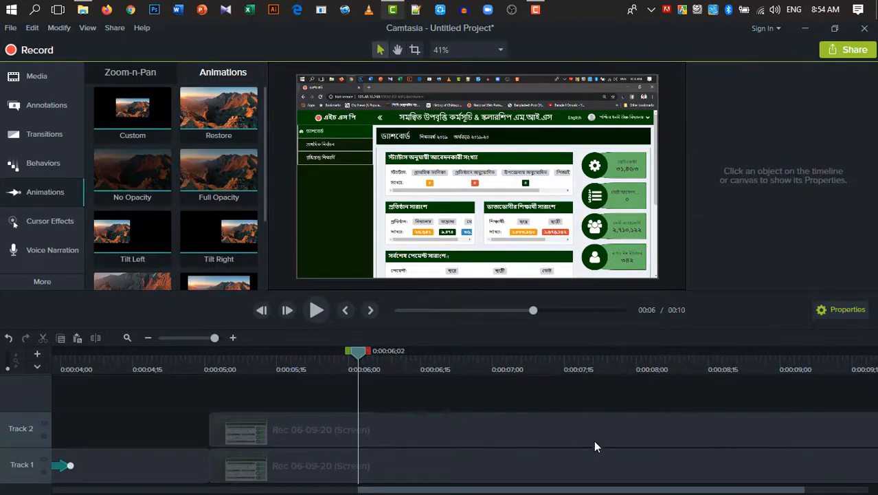
Split the Track 2 clip at 0:00:07;16 and delete the part before the cut
click(536, 439)
drag(495, 402, 408, 489)
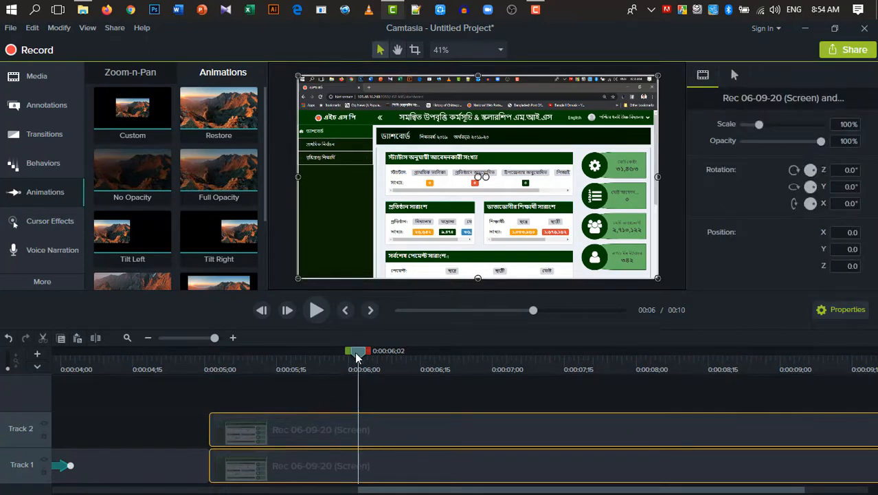
drag(354, 352, 411, 371)
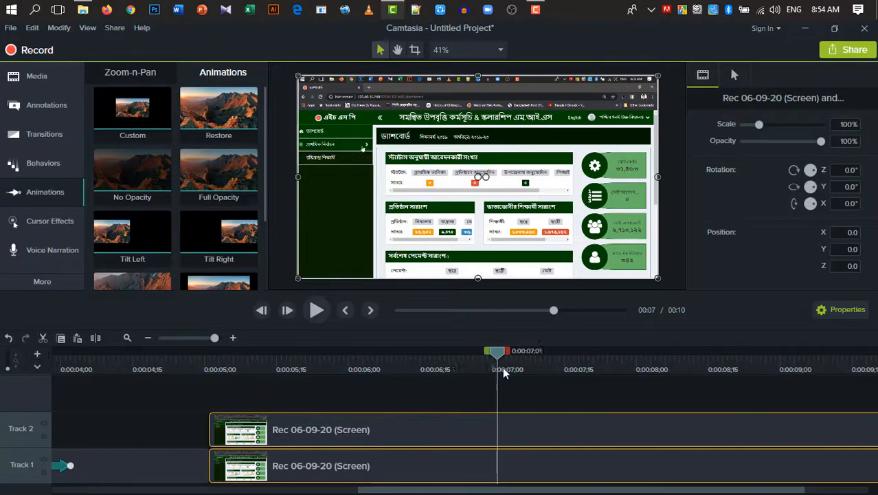
drag(503, 371, 569, 369)
drag(479, 492, 511, 493)
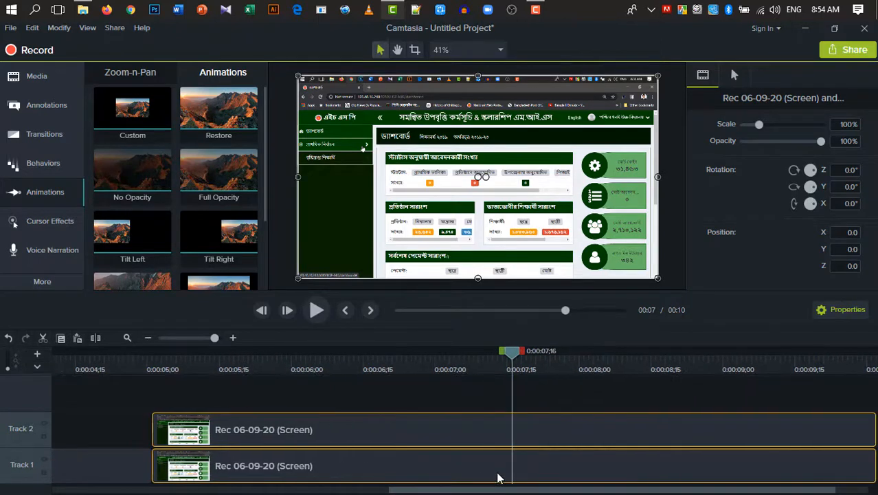
click(428, 392)
click(461, 431)
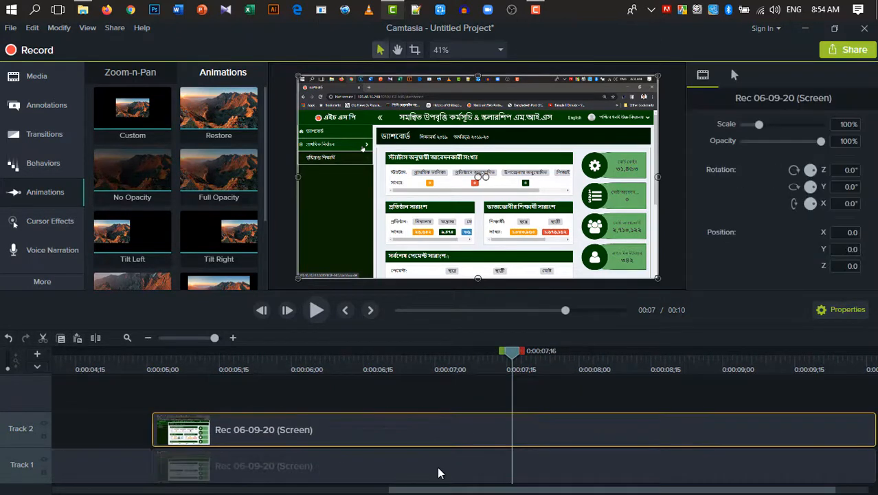
click(92, 335)
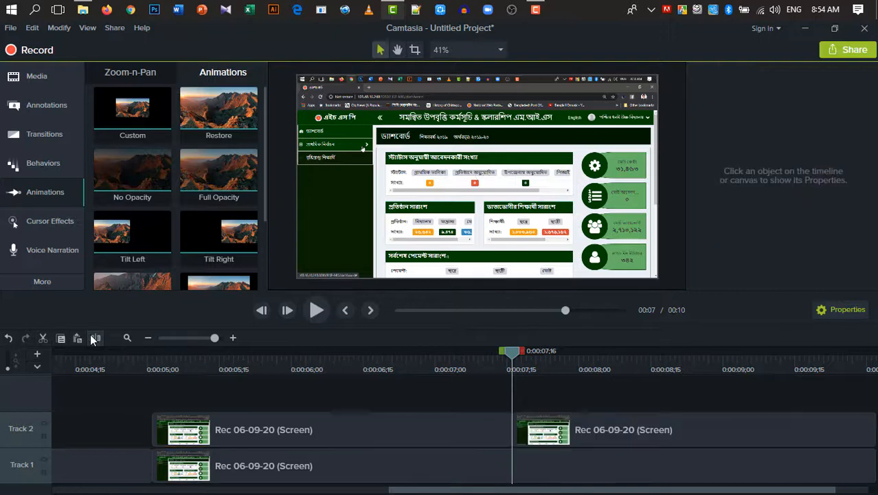
click(364, 428)
key(Delete)
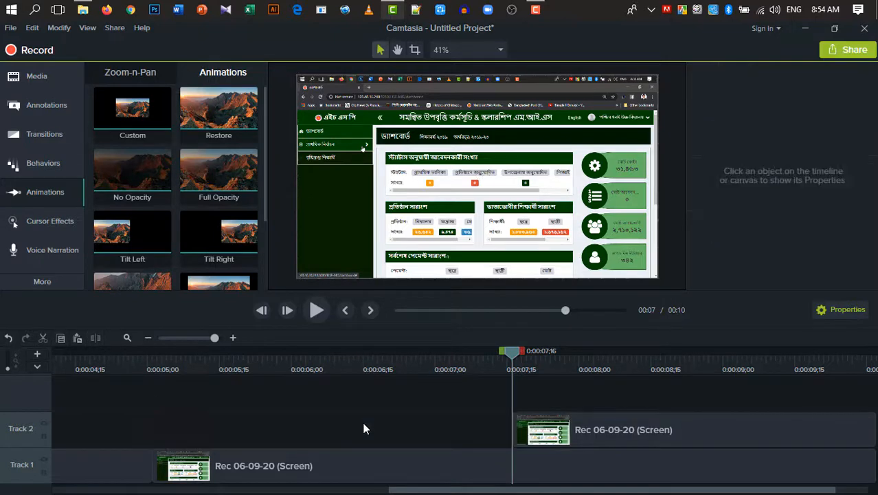
Scrub through the remaining Track 2 clip to examine when the dashboard submenu opens and where the clip ends
drag(467, 493, 501, 492)
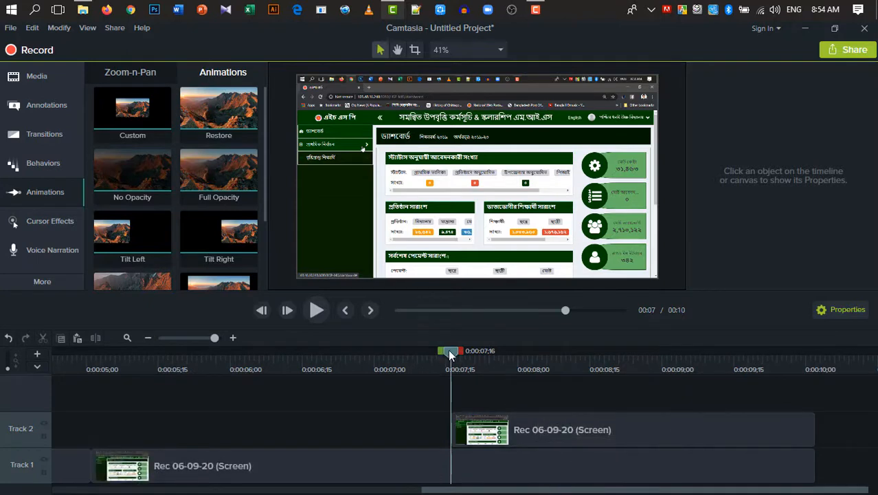
drag(451, 354, 632, 371)
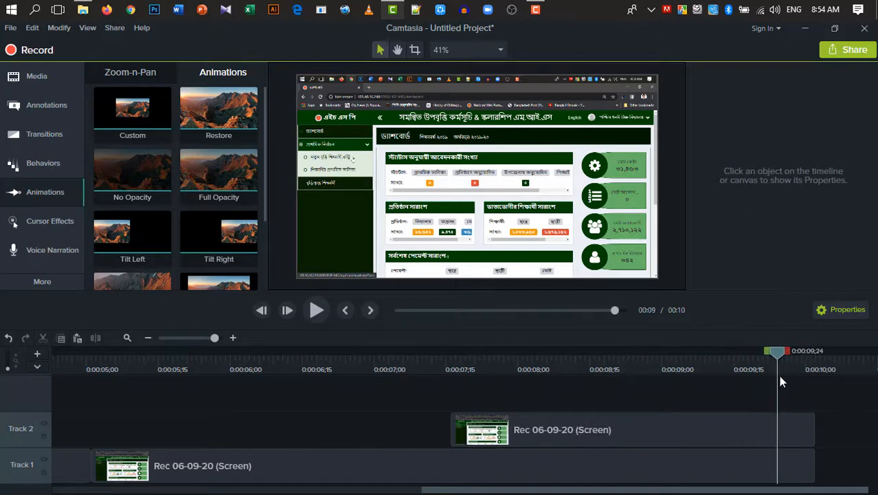
drag(787, 378, 756, 377)
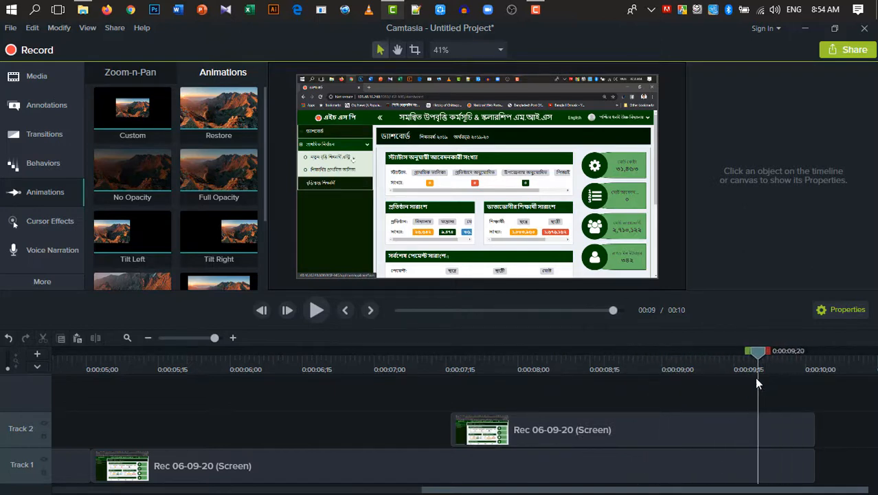
click(793, 437)
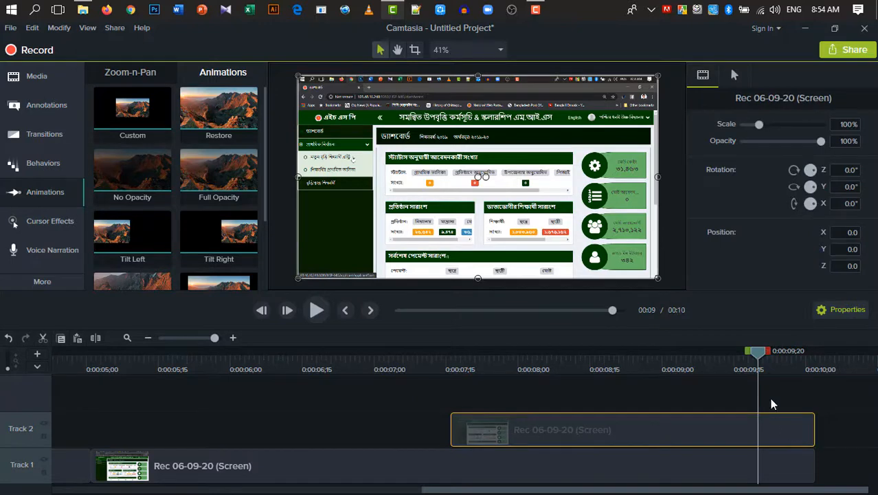
mouse_move(773, 365)
mouse_down()
mouse_move(794, 369)
mouse_move(786, 369)
mouse_up()
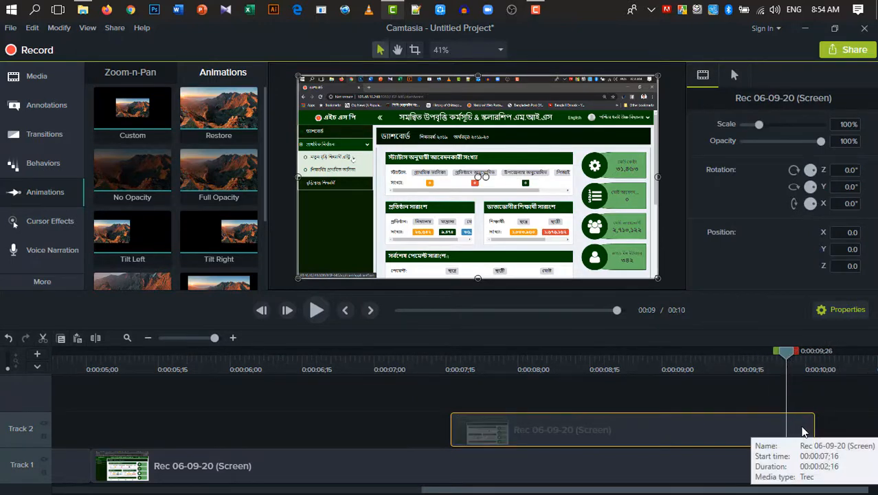
drag(788, 355, 516, 371)
drag(680, 383, 549, 383)
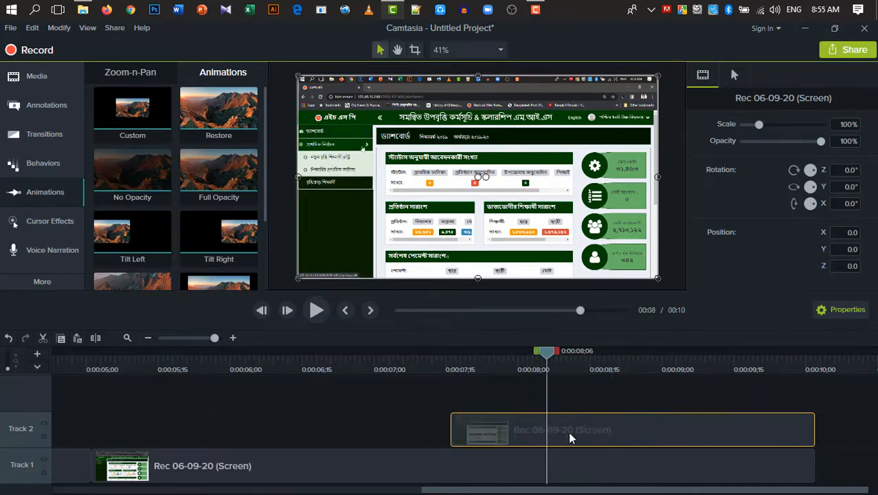
Move the remaining Track 2 clip straight up to Track 3, leaving Track 2 empty beneath it
drag(569, 438, 550, 420)
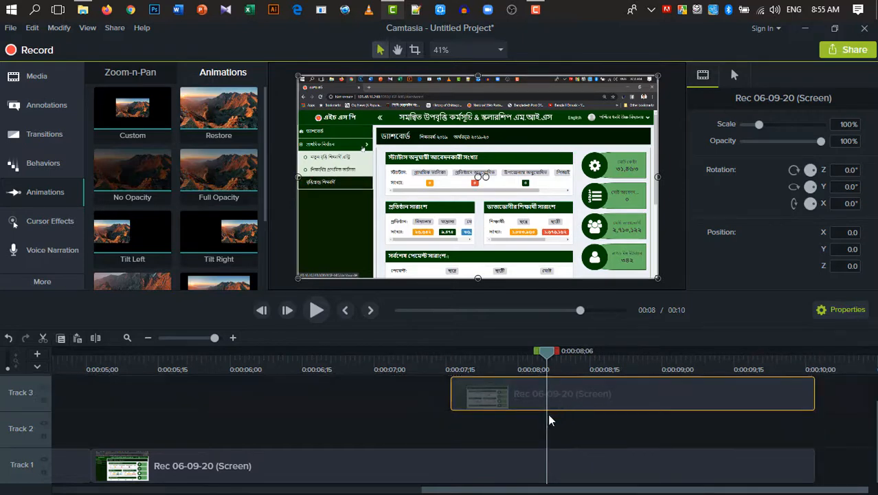
click(491, 427)
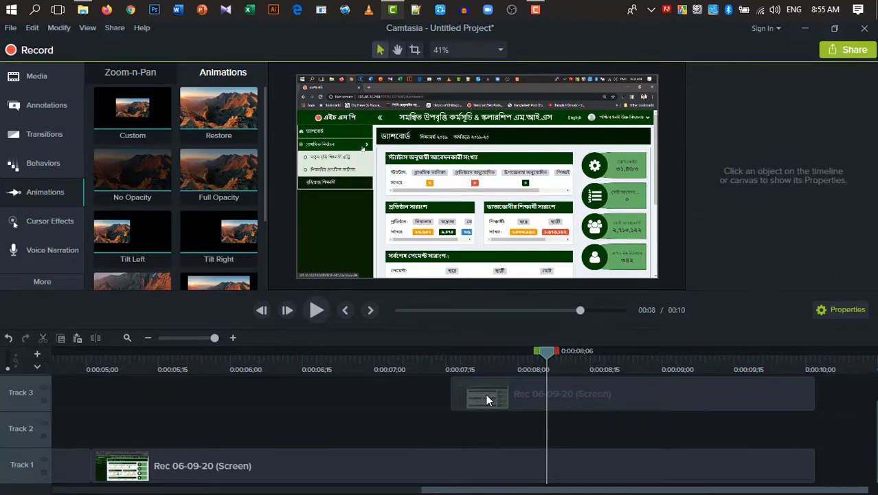
click(485, 397)
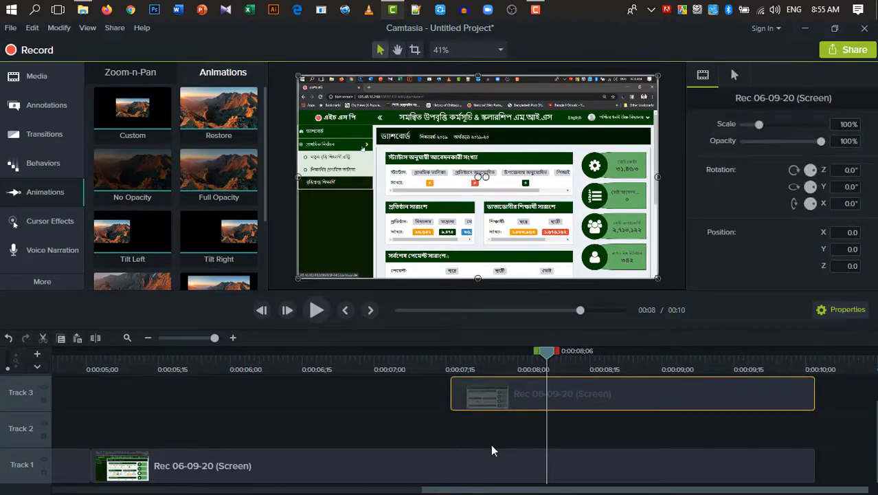
Add a Blur annotation to Track 2 and extend its start to match the clip on Track 3
click(35, 110)
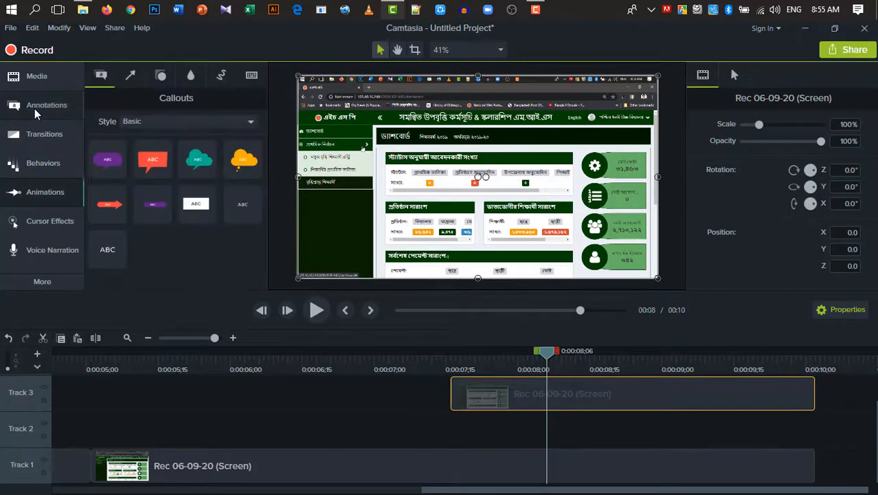
click(193, 77)
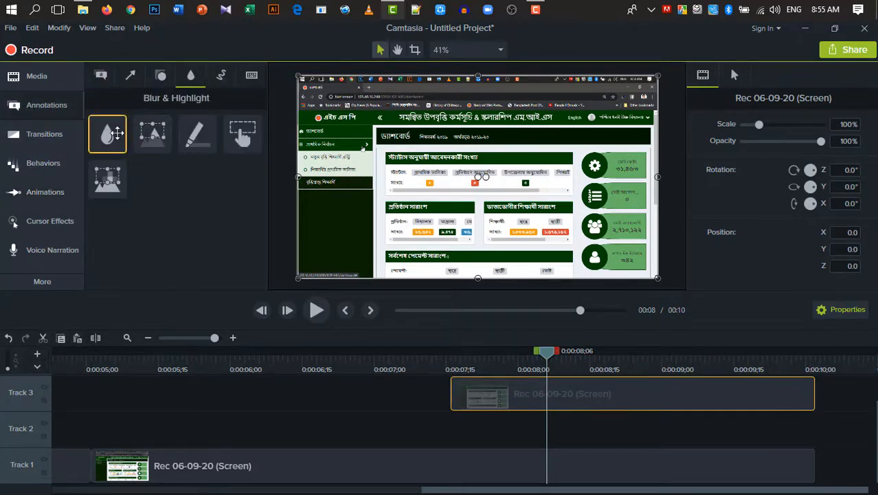
mouse_move(108, 135)
mouse_down()
mouse_move(372, 345)
mouse_move(464, 379)
mouse_move(470, 434)
mouse_move(431, 433)
mouse_move(699, 425)
mouse_move(444, 430)
mouse_move(683, 436)
mouse_move(772, 427)
mouse_move(508, 433)
mouse_move(621, 437)
mouse_up()
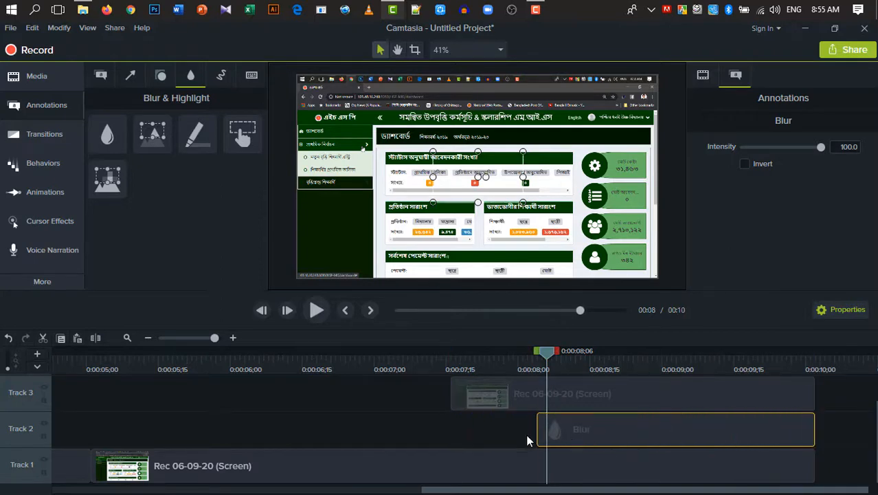
drag(537, 430, 453, 431)
Add a Custom animation at the start of the Track 3 clip and shorten it to end at 0:00:07;26
click(453, 358)
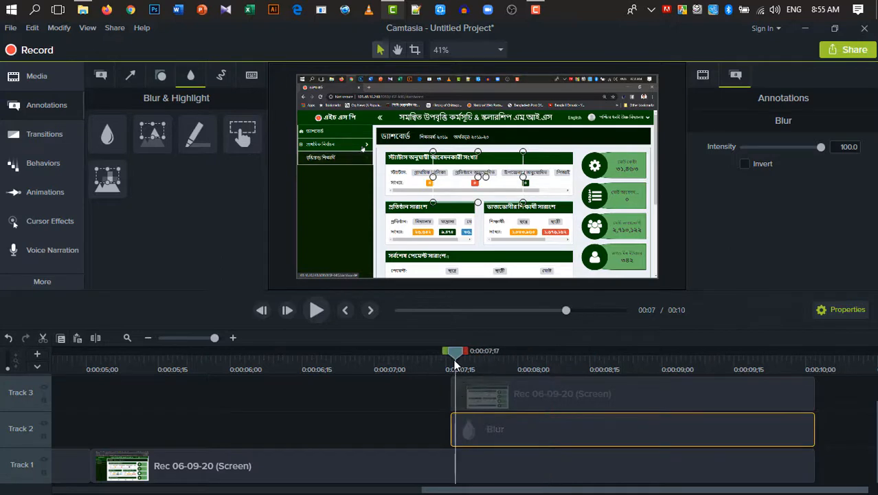
drag(452, 354, 484, 352)
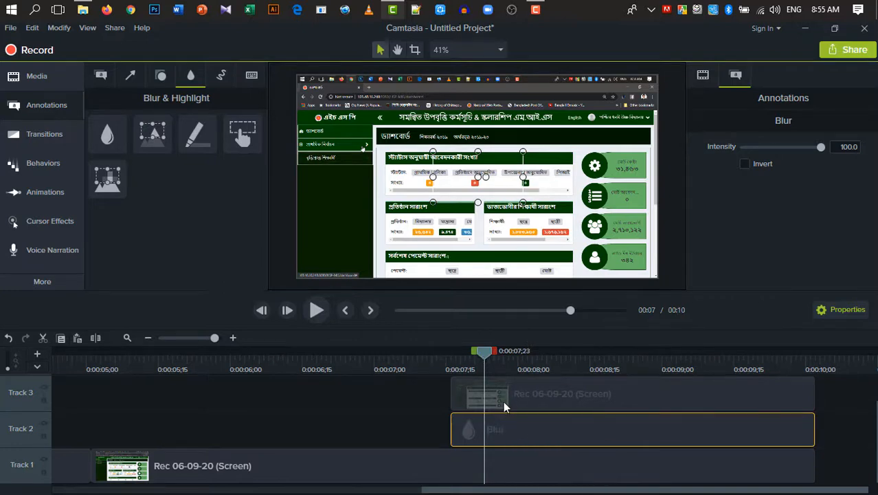
click(505, 400)
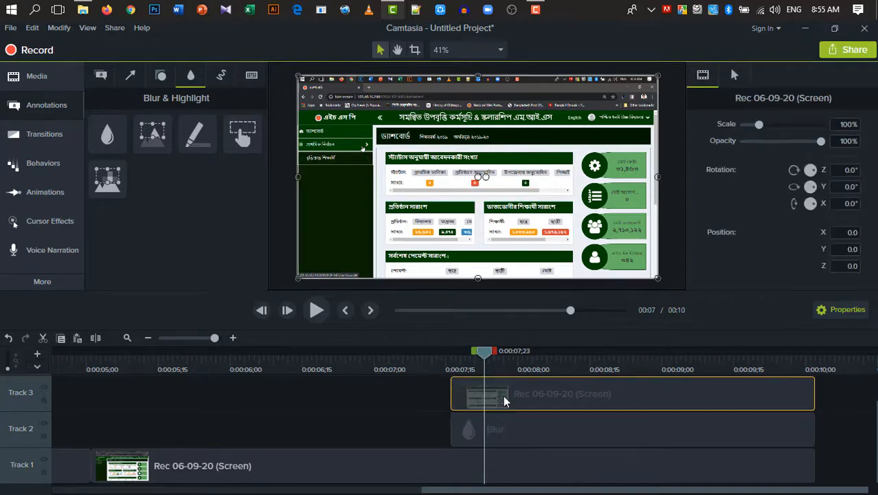
click(40, 198)
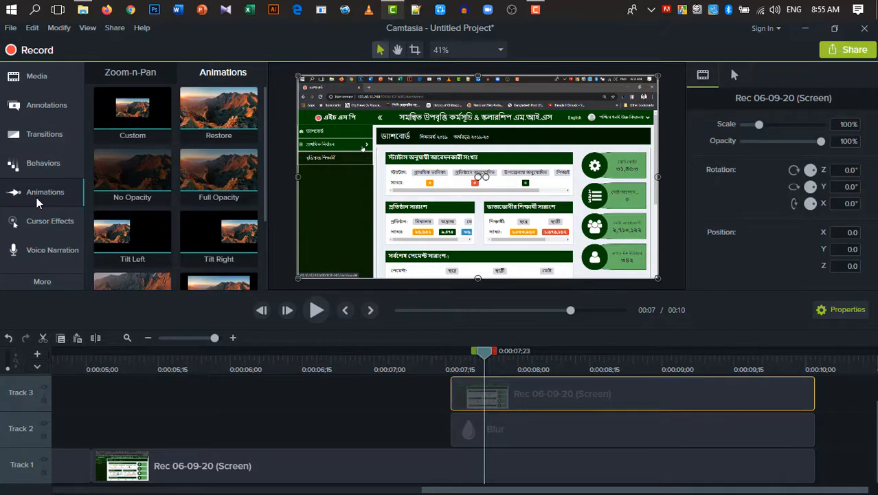
drag(139, 106, 471, 402)
click(596, 392)
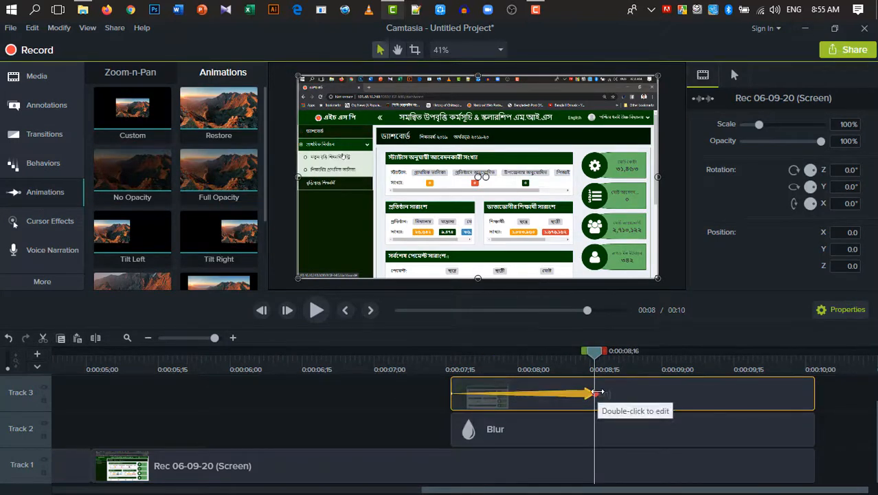
drag(594, 393, 500, 393)
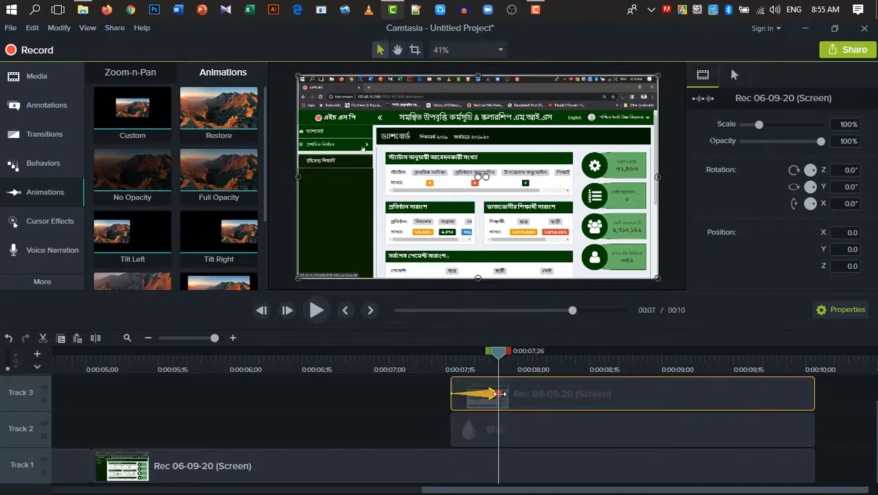
click(561, 389)
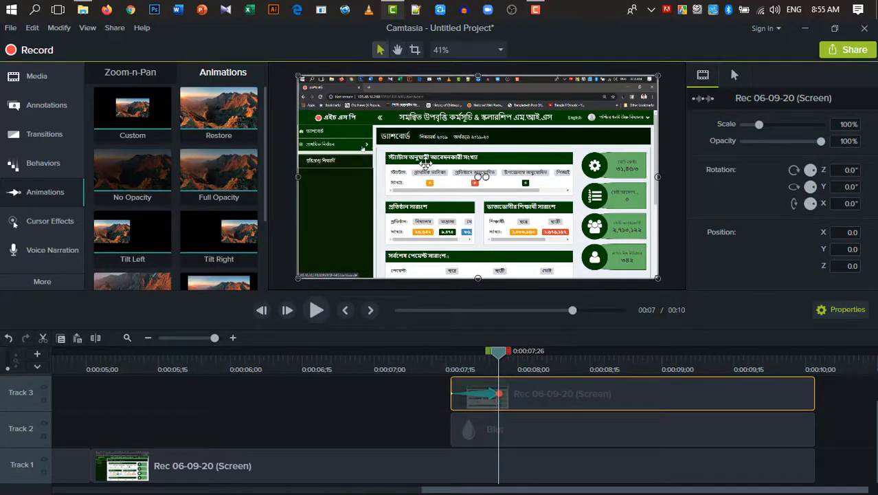
Crop the browser header and the lower part off the Track 3 clip and offset it on the canvas to X 119.3, Y -98.7
drag(426, 163, 455, 167)
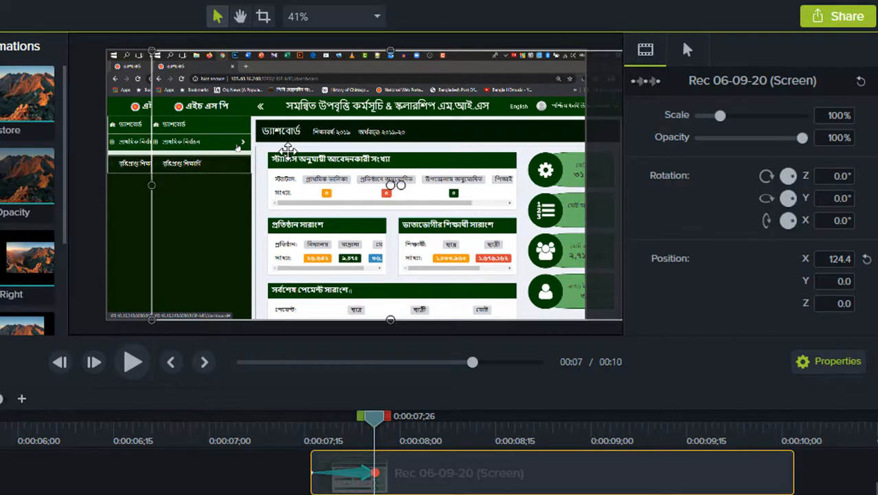
drag(305, 199, 323, 230)
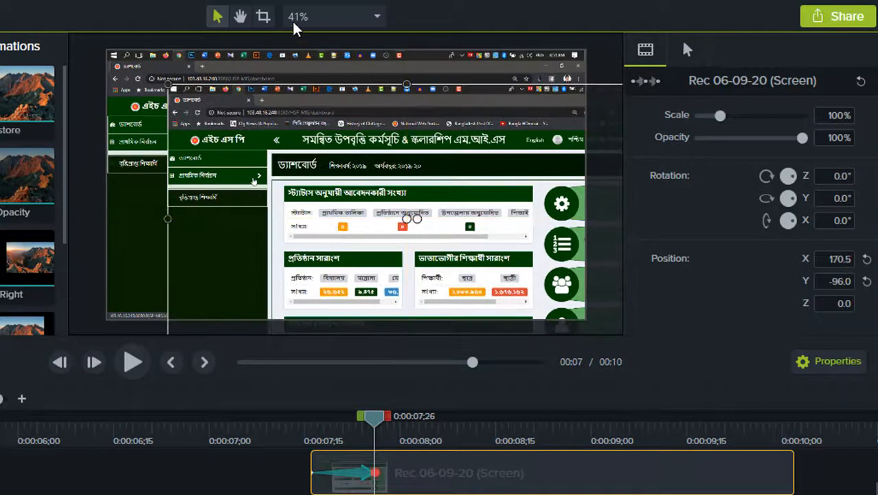
click(263, 17)
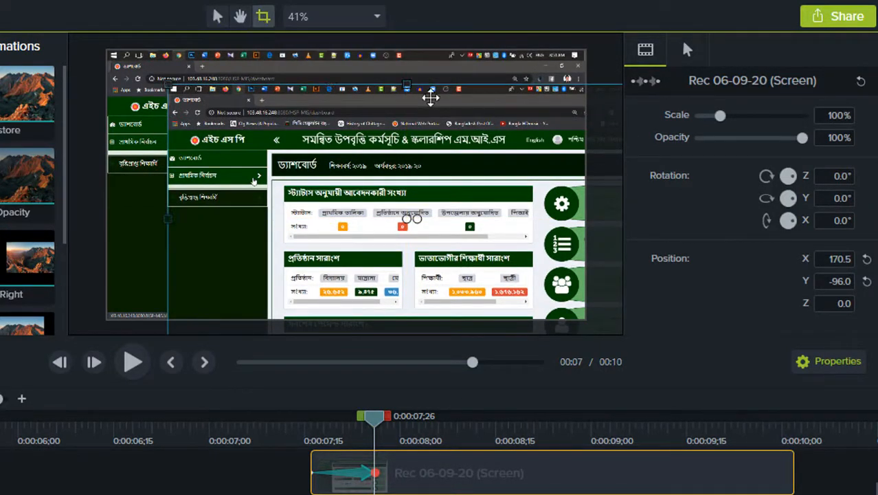
drag(408, 84, 406, 127)
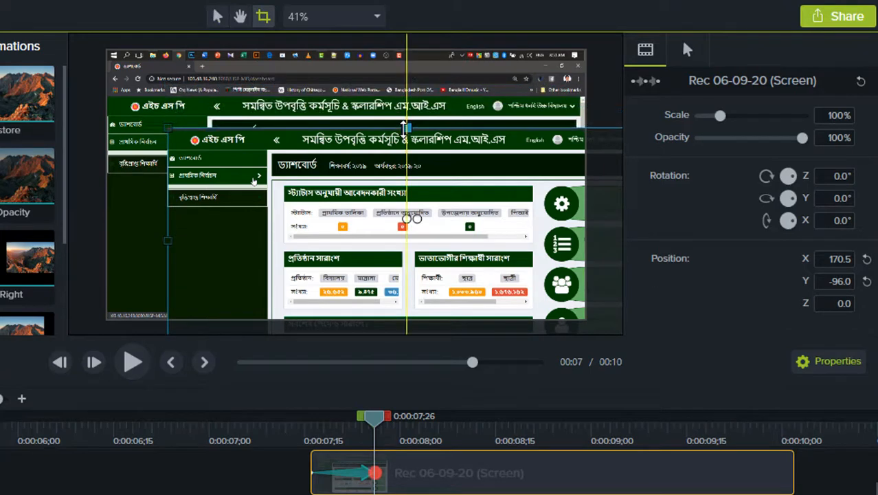
drag(408, 220, 410, 167)
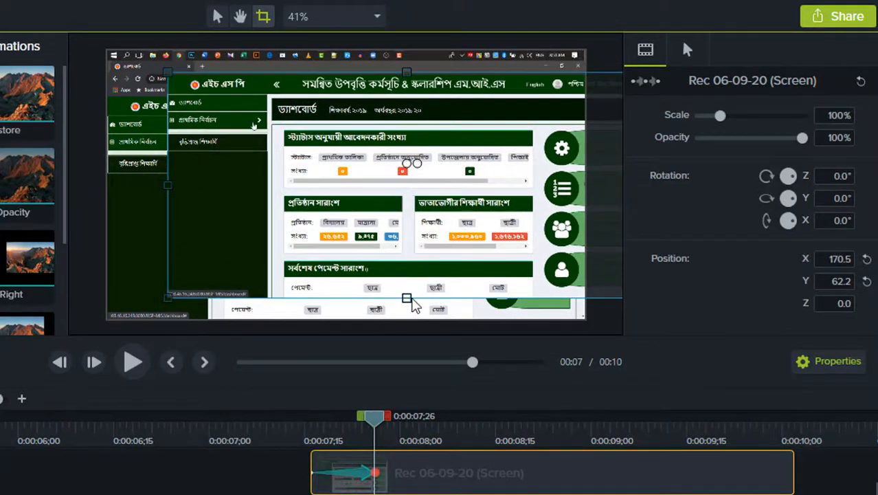
drag(412, 306, 367, 198)
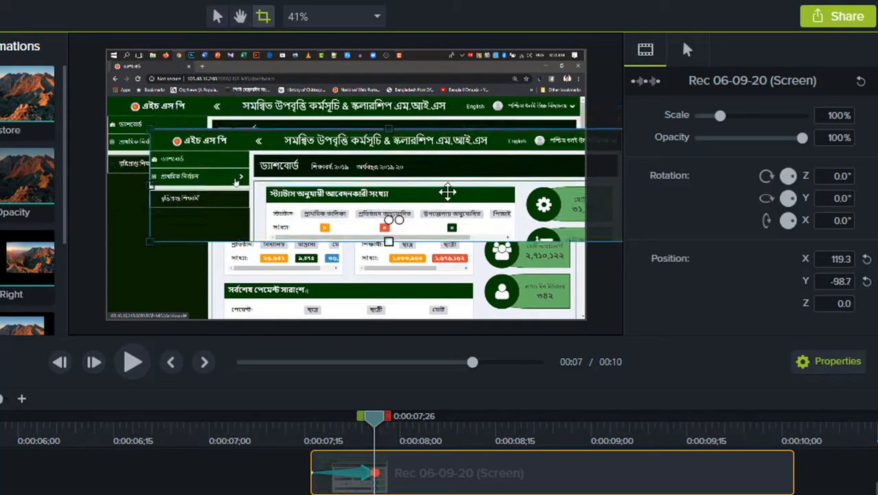
Shift the Track 3 clip back across the canvas and crop off the dashboard content so only its sidebar menu remains
drag(447, 192, 368, 192)
drag(548, 185, 176, 194)
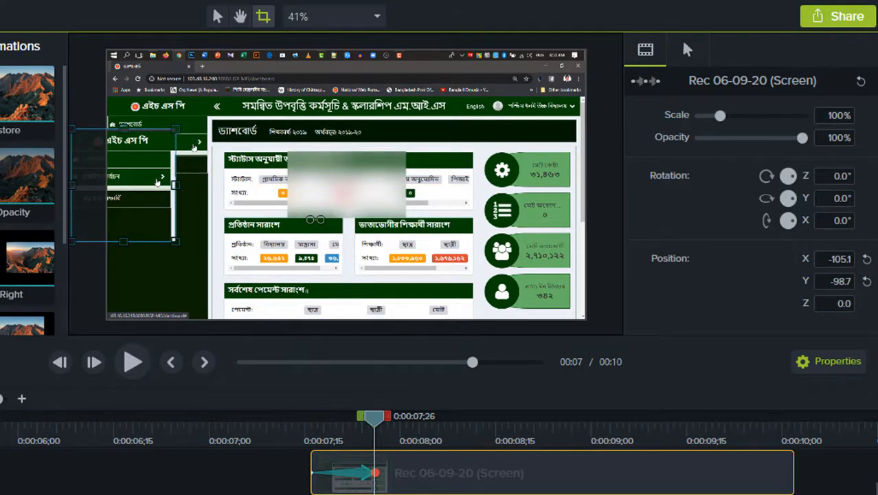
Scale the Blur annotation to fit the whole canvas and reduce its intensity to 22.5
click(352, 185)
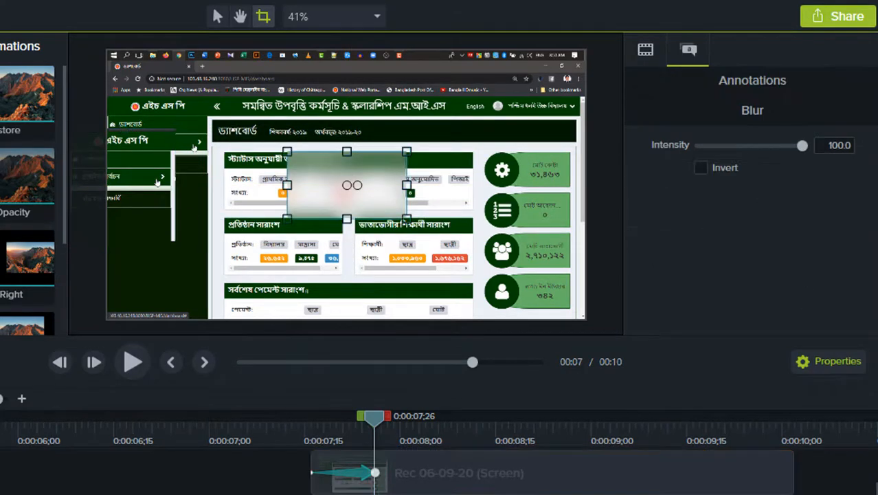
right_click(370, 182)
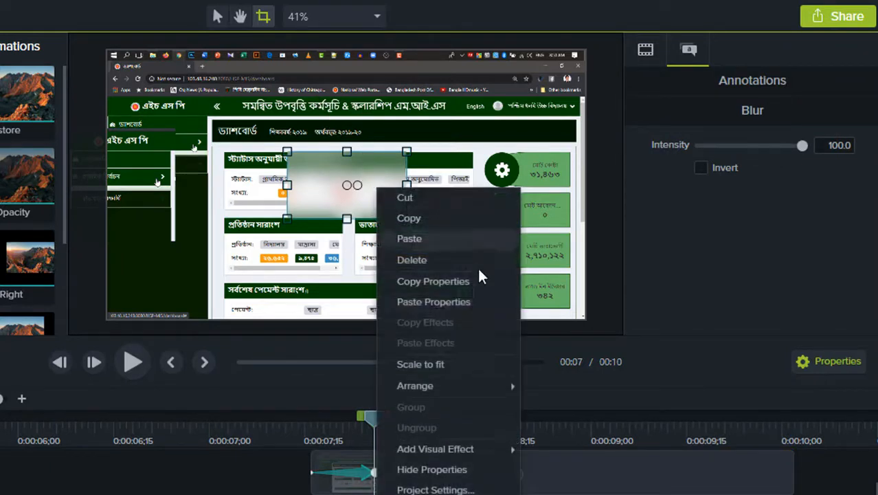
click(427, 372)
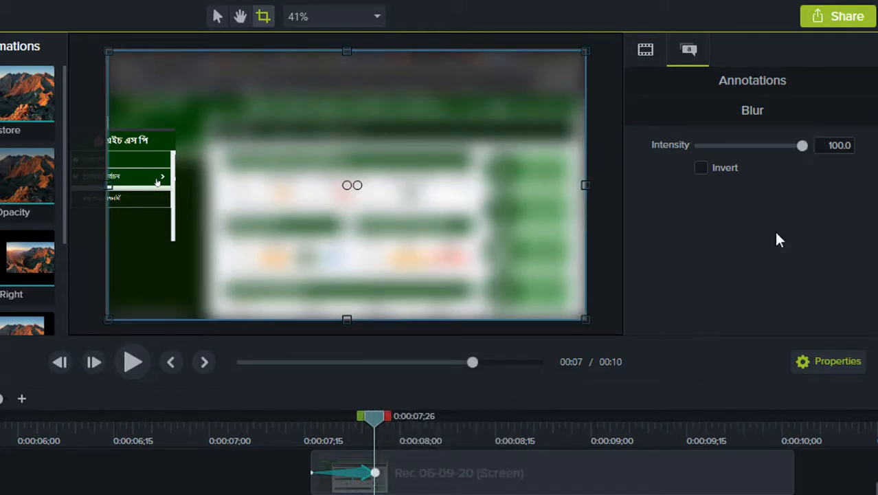
click(832, 366)
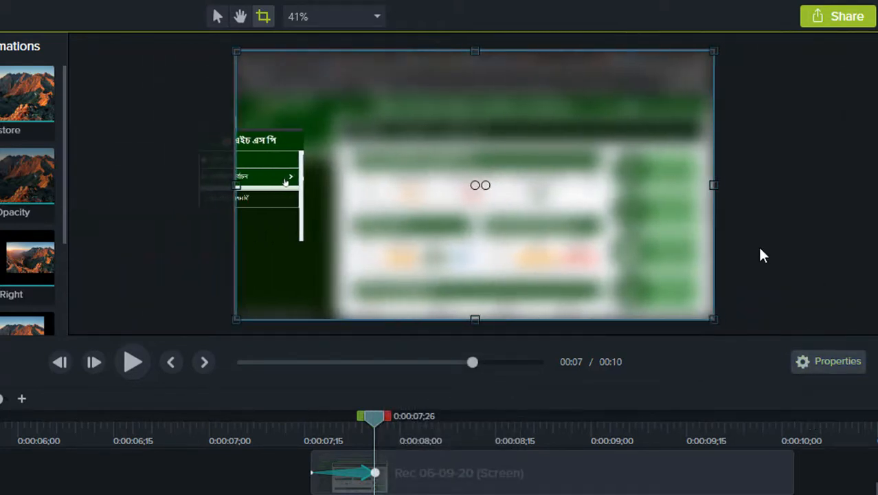
click(832, 361)
drag(800, 151, 721, 158)
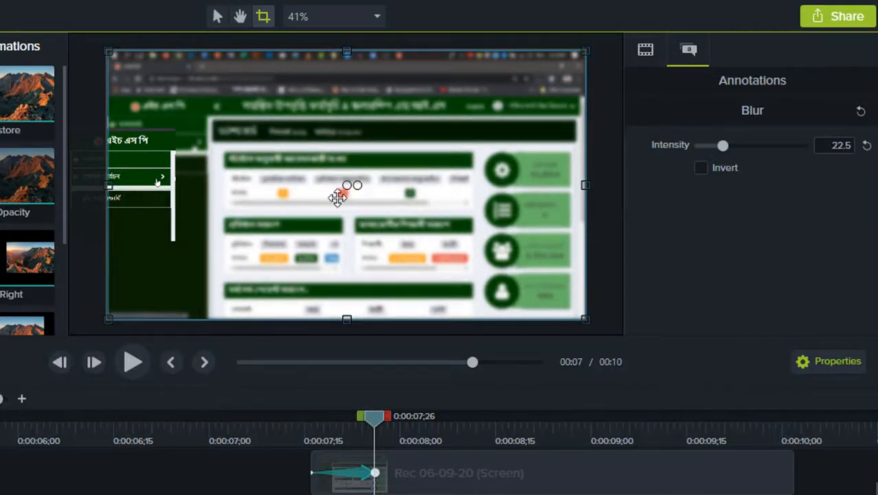
Place the cropped sidebar over the original one at X 0.0, Y -3.6 and extend the clip's animation to end at 0:00:07;29
drag(138, 186, 170, 161)
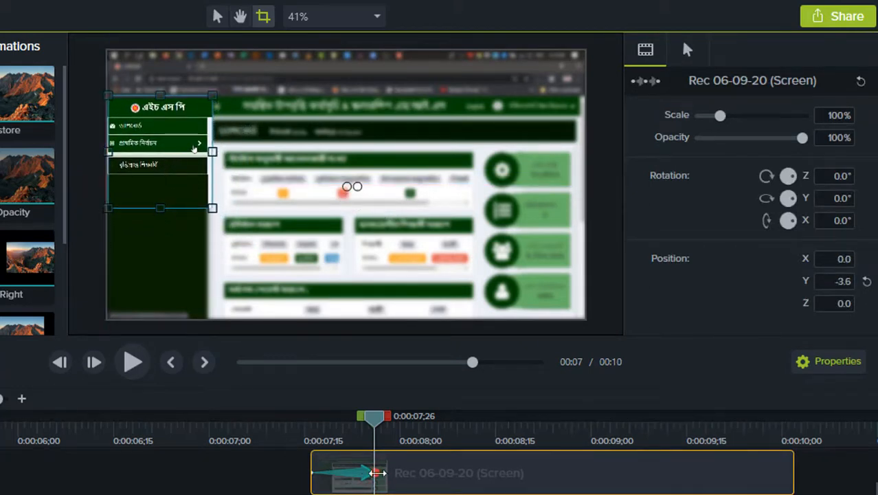
click(376, 473)
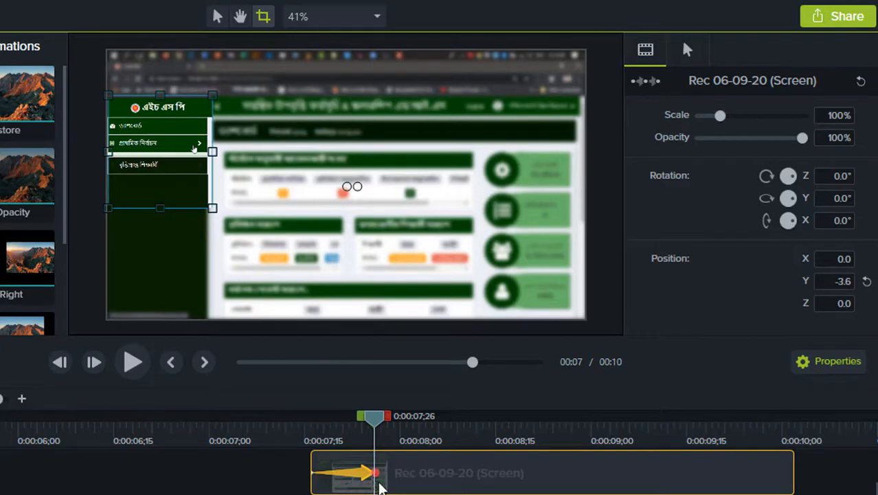
click(21, 399)
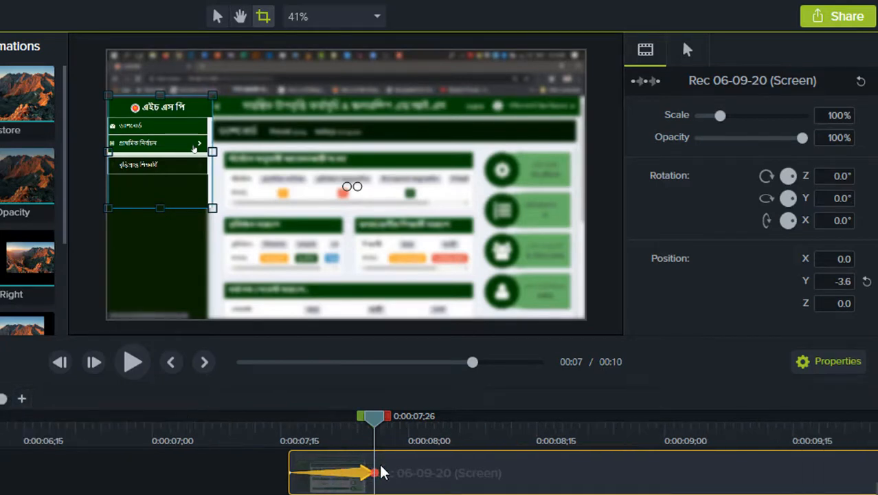
drag(372, 472, 399, 472)
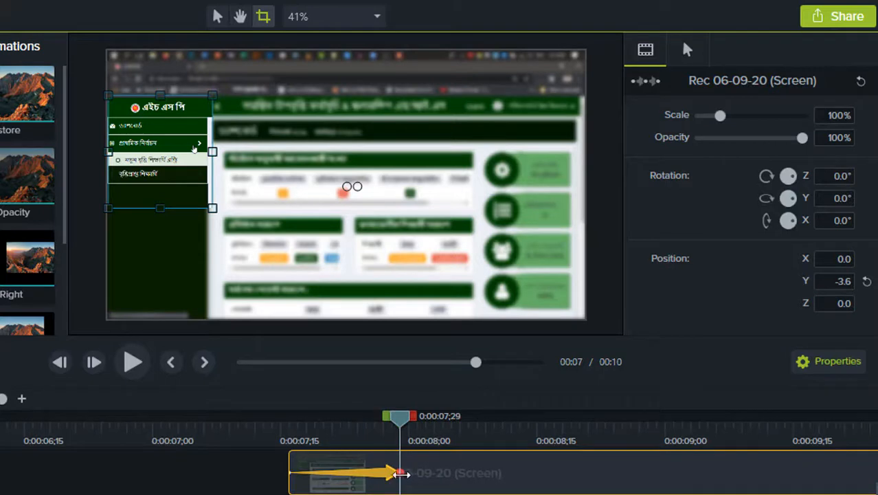
click(159, 146)
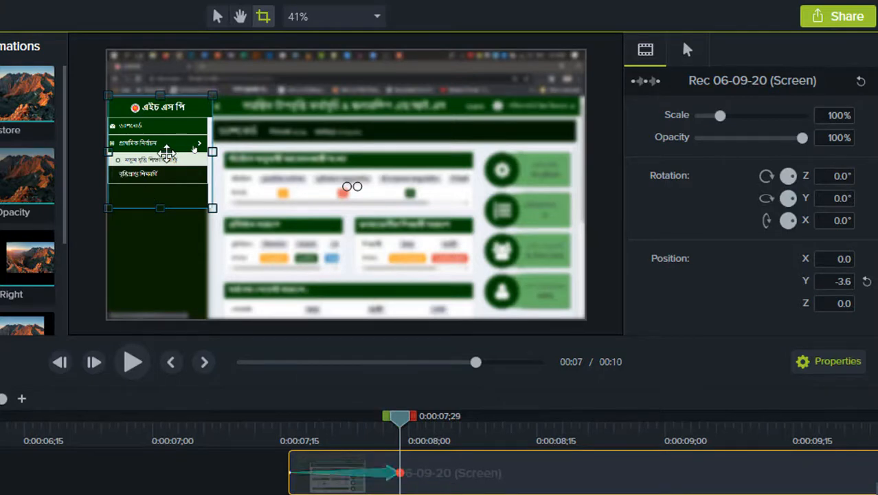
At the animation's start, 0:00:07;16, crop the Track 3 clip down to the sidebar menu and position it at X 0.0, Y 17.1
drag(397, 423, 287, 427)
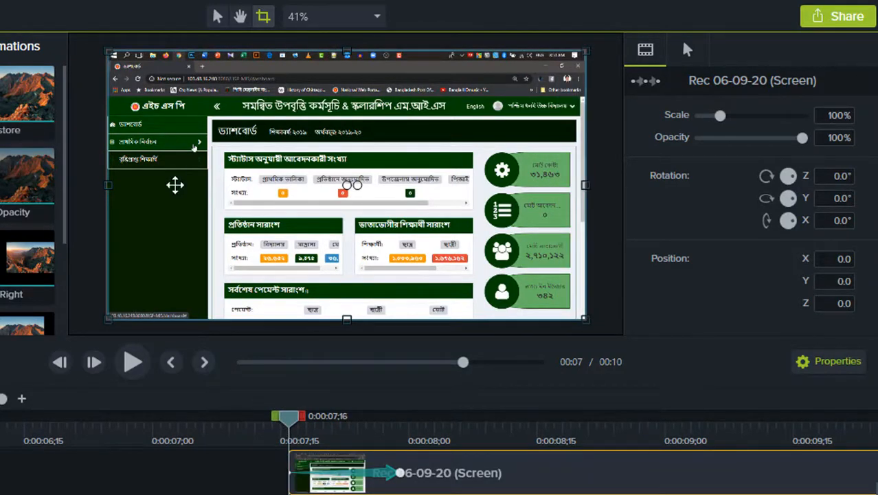
drag(286, 417, 400, 463)
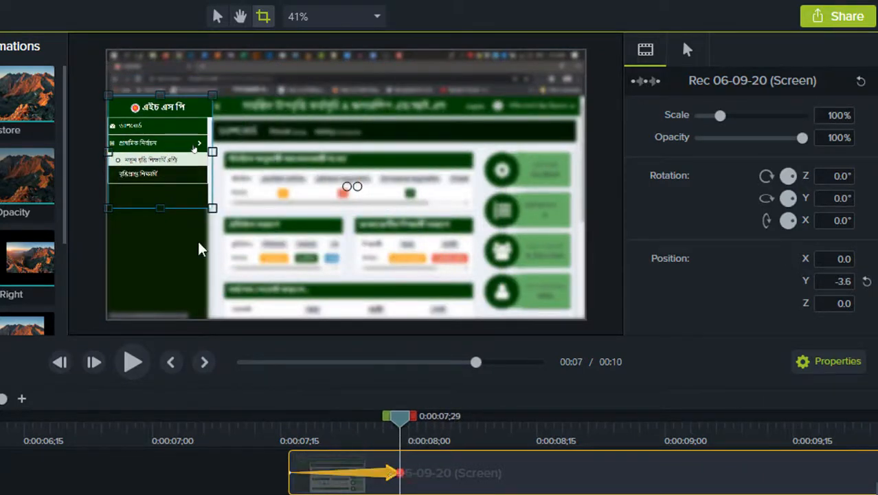
click(294, 433)
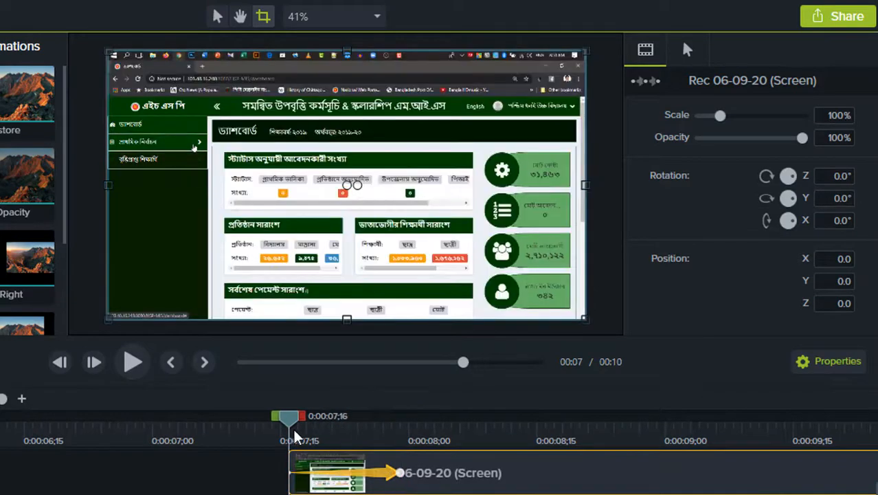
drag(288, 417, 283, 417)
drag(224, 145, 282, 140)
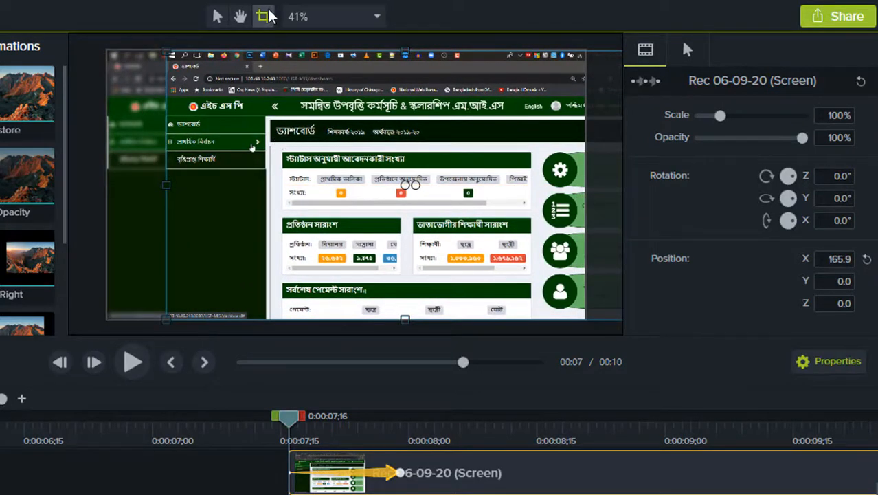
drag(405, 51, 406, 95)
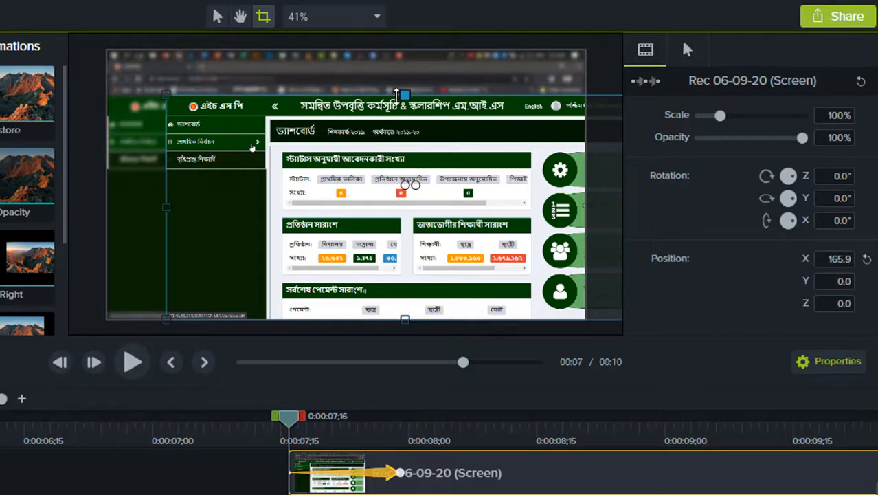
drag(405, 321, 404, 239)
drag(437, 202, 373, 197)
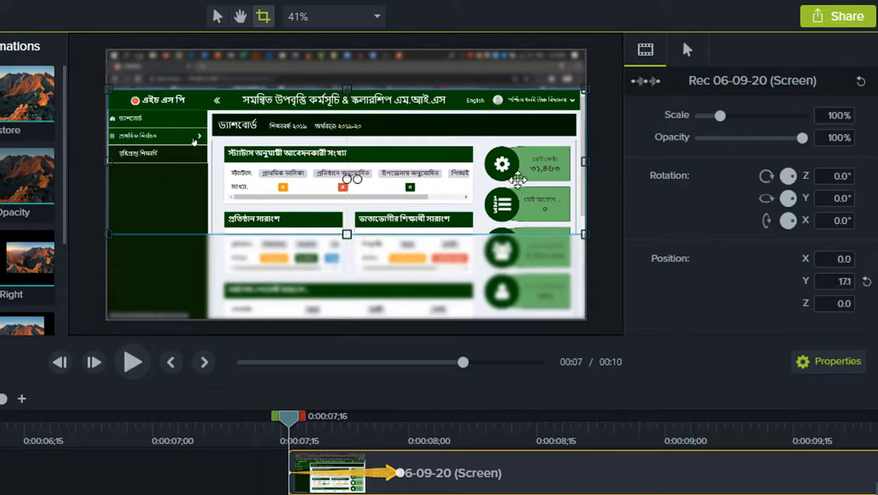
drag(586, 160, 208, 186)
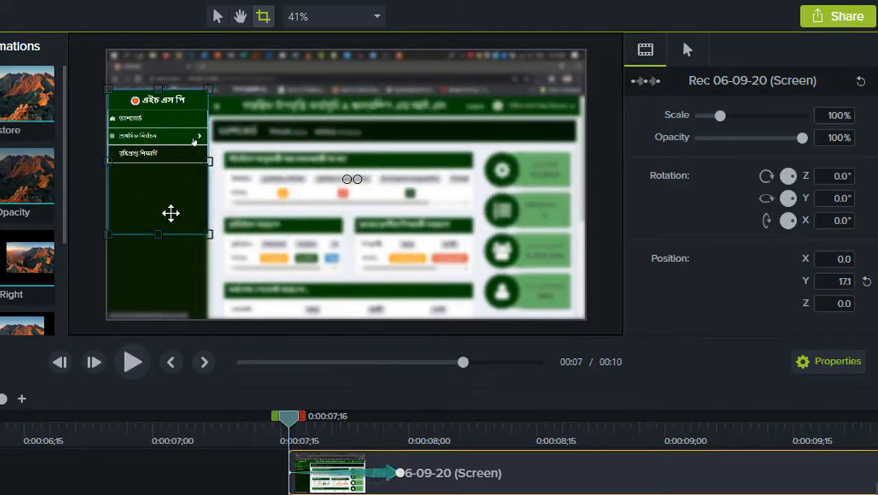
drag(157, 234, 159, 205)
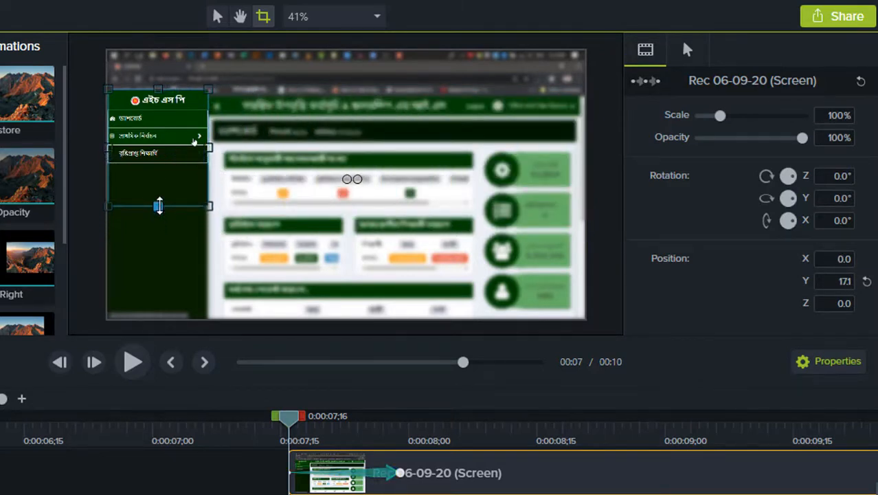
At the animation's end, 0:00:07;29, enlarge the cropped sidebar to 223.1% and centre it on the canvas at X 1,143.3, Y -220.3
drag(289, 421, 398, 426)
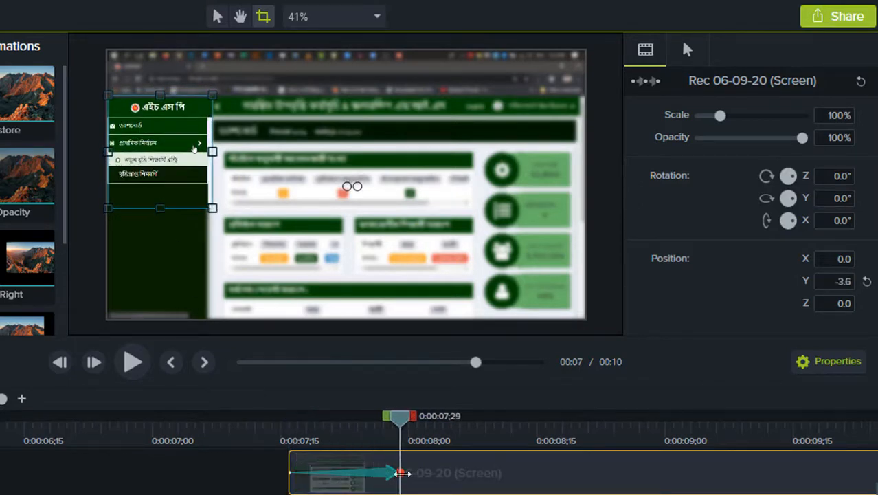
click(402, 473)
drag(167, 164, 353, 186)
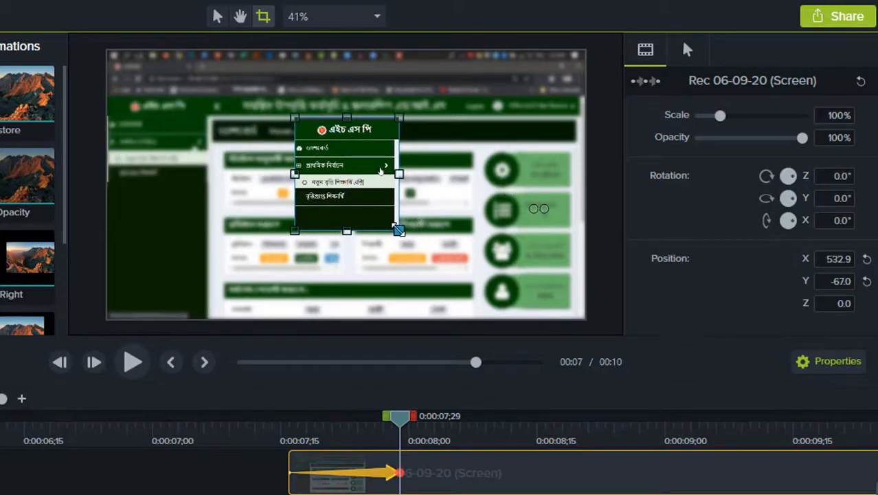
drag(398, 231, 454, 280)
key(ctrl+z)
click(217, 19)
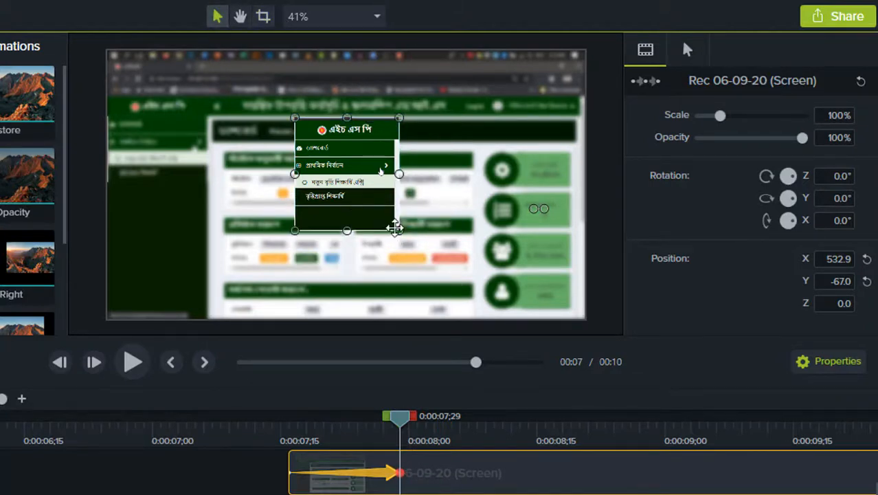
drag(398, 230, 496, 323)
drag(433, 263, 384, 228)
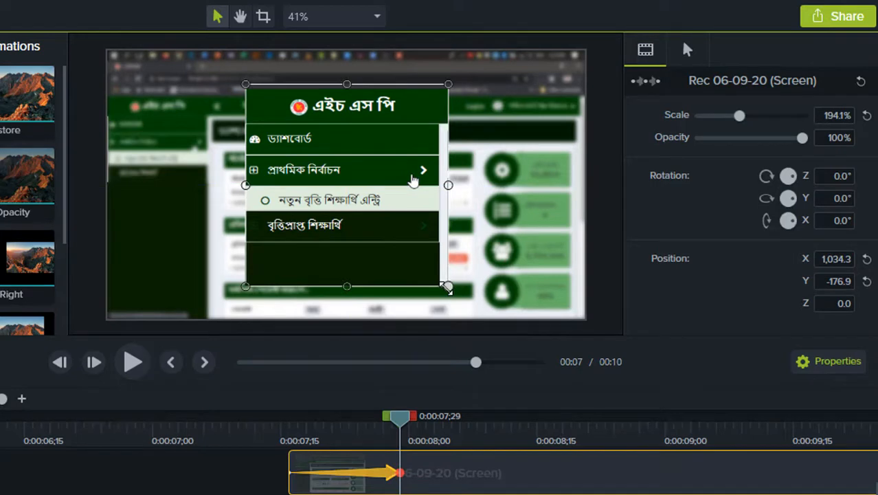
drag(447, 287, 468, 346)
drag(390, 280, 375, 253)
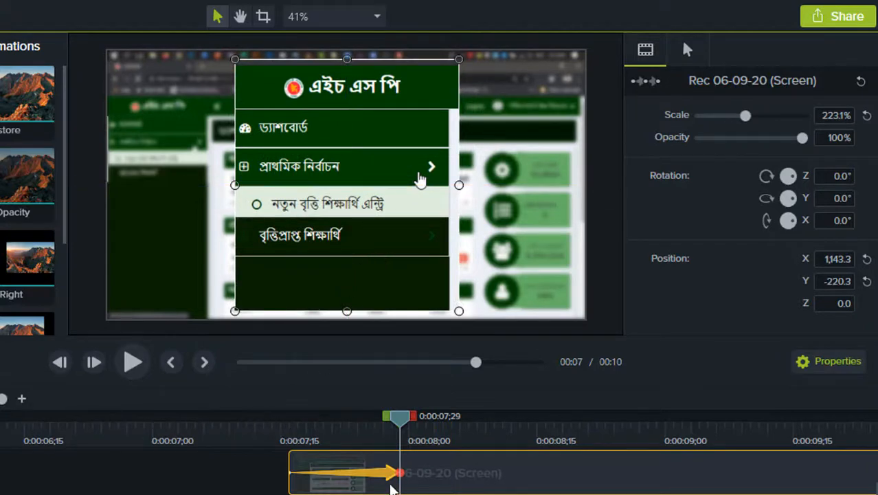
Compare the start and end states of the Track 3 animation and play back the blur and sidebar zoom section
drag(388, 433, 288, 434)
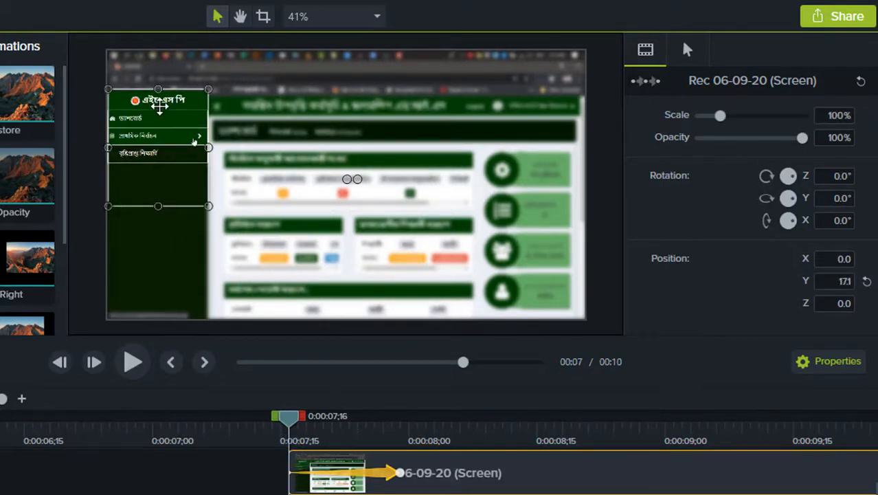
click(400, 473)
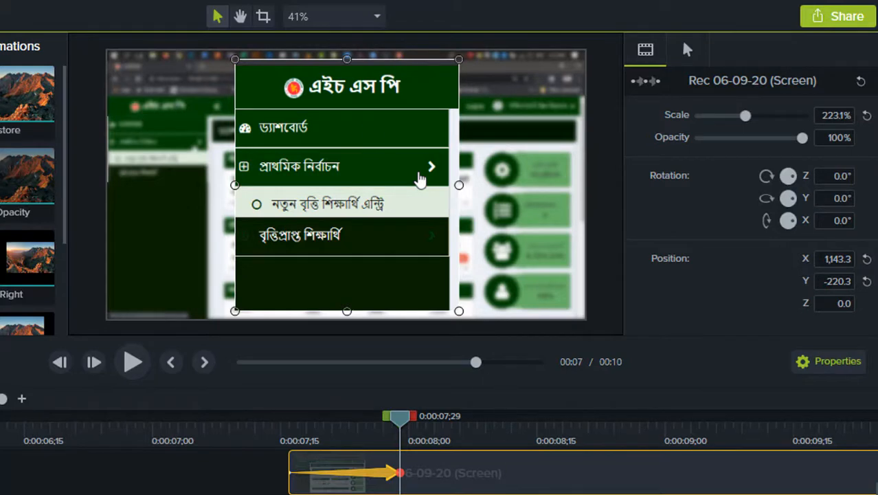
click(421, 179)
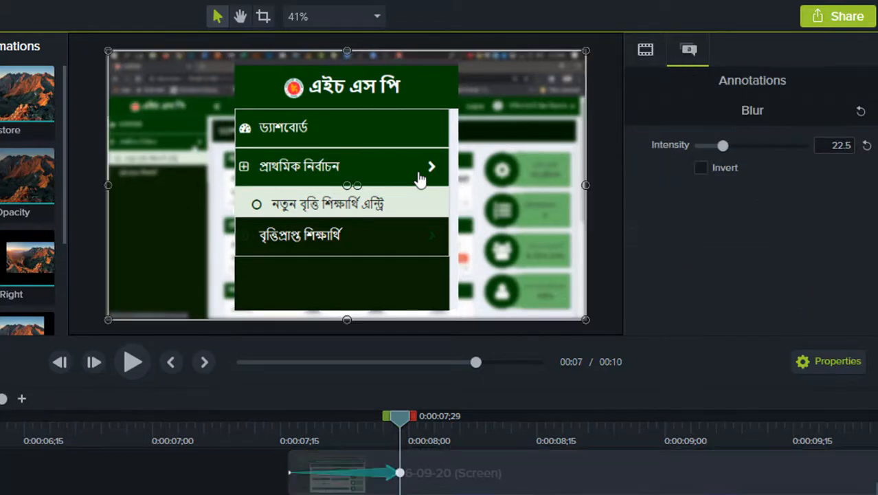
click(268, 431)
click(133, 358)
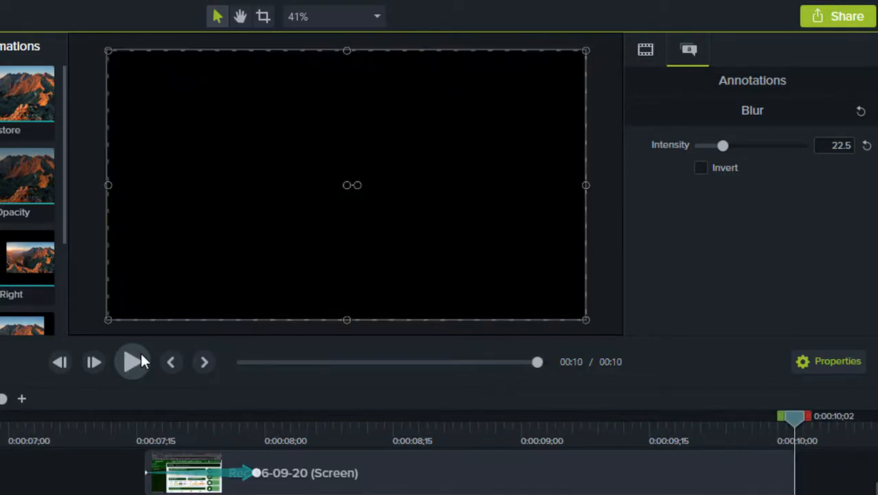
click(134, 361)
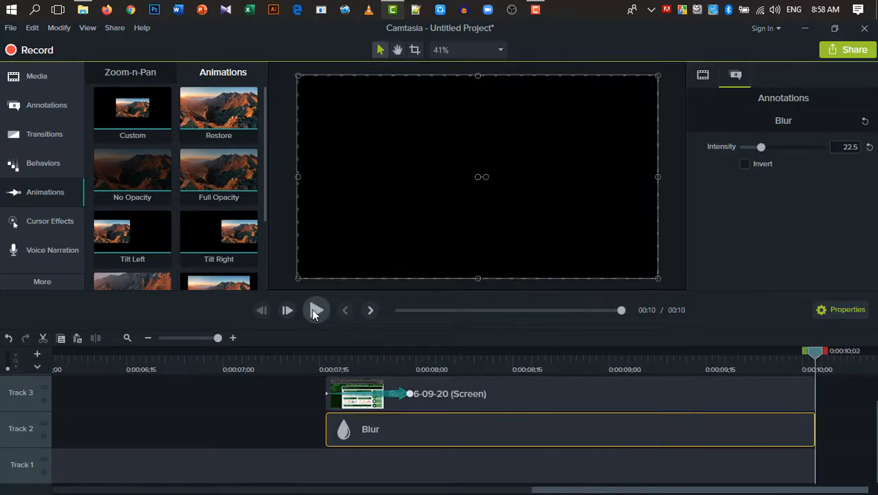
Play the project from the beginning, watch it full screen in a detached canvas, and return to the normal editor view
click(315, 310)
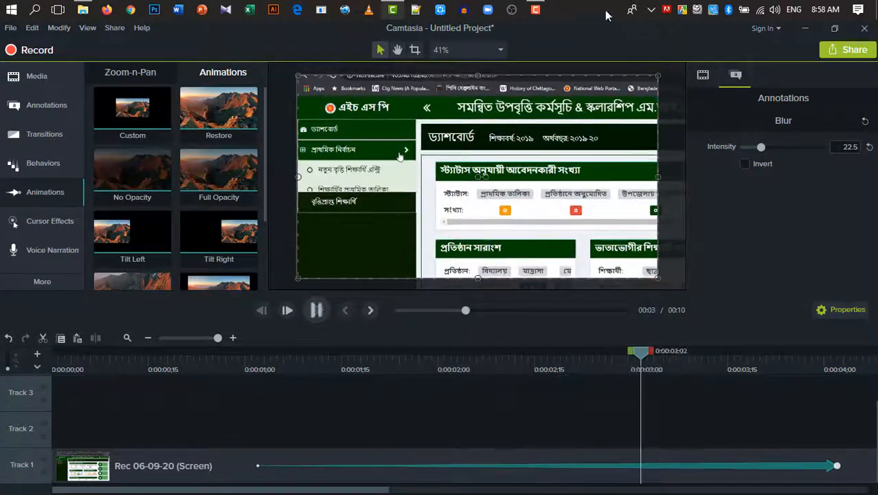
click(500, 50)
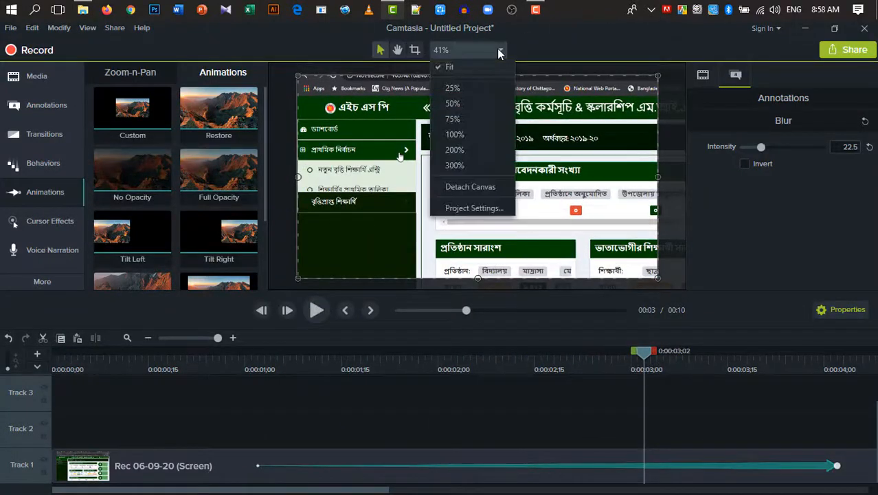
click(465, 190)
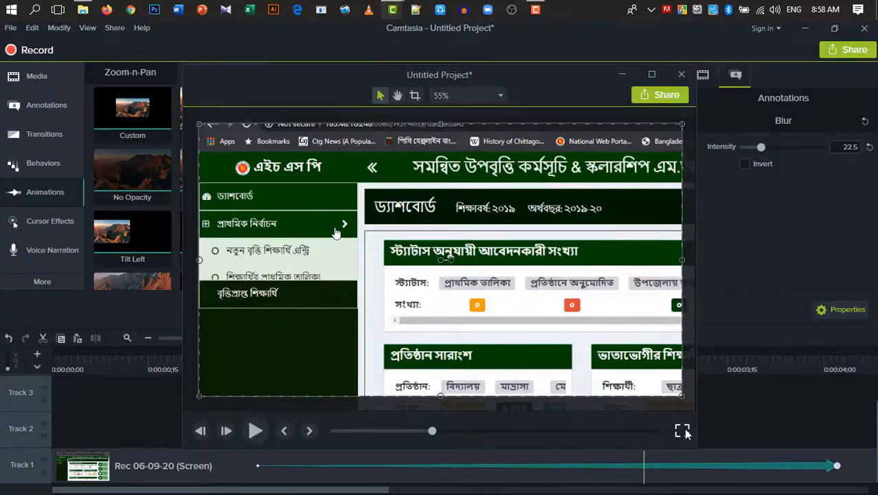
click(682, 430)
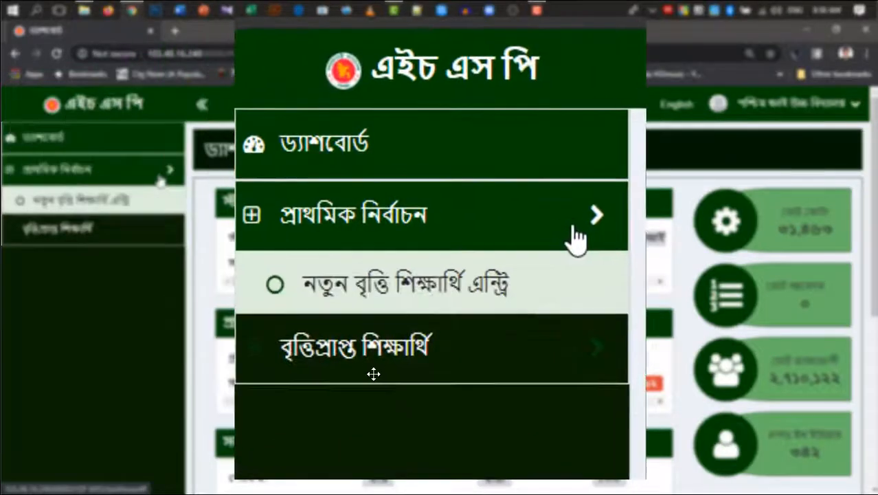
key(Escape)
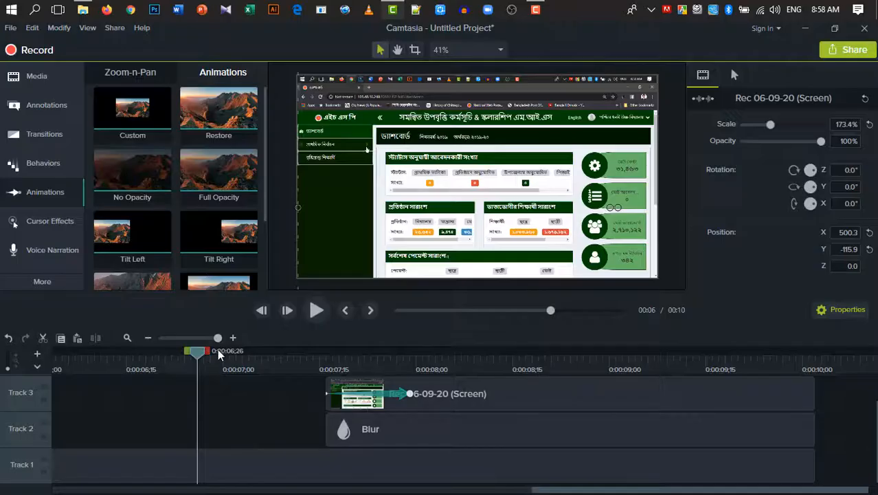
Lengthen the Track 3 animation to end at 0:00:08;23, extend the clips on all three tracks past 0:00:10;15, and preview the slower zoom
drag(195, 353, 571, 397)
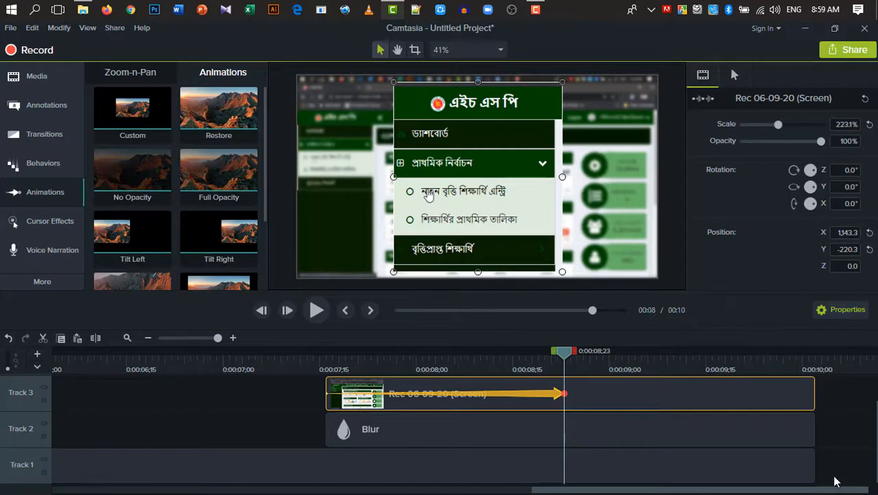
drag(834, 476, 790, 389)
drag(814, 436, 874, 434)
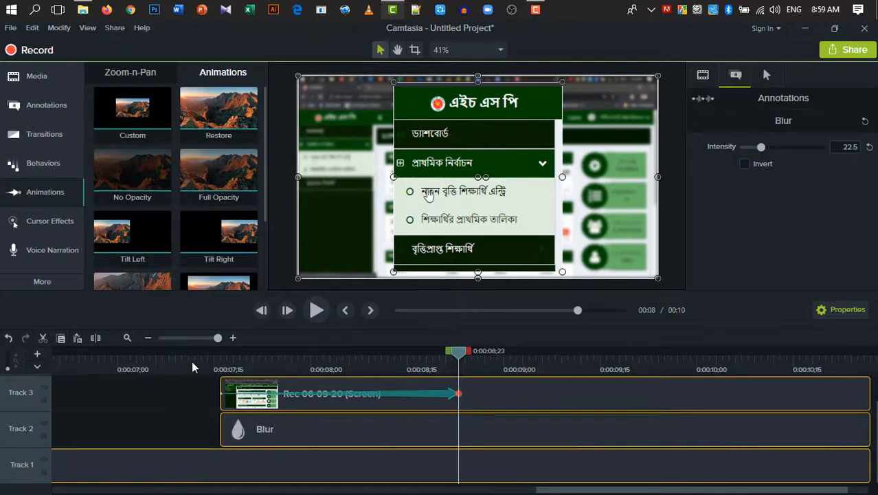
click(216, 360)
key(space)
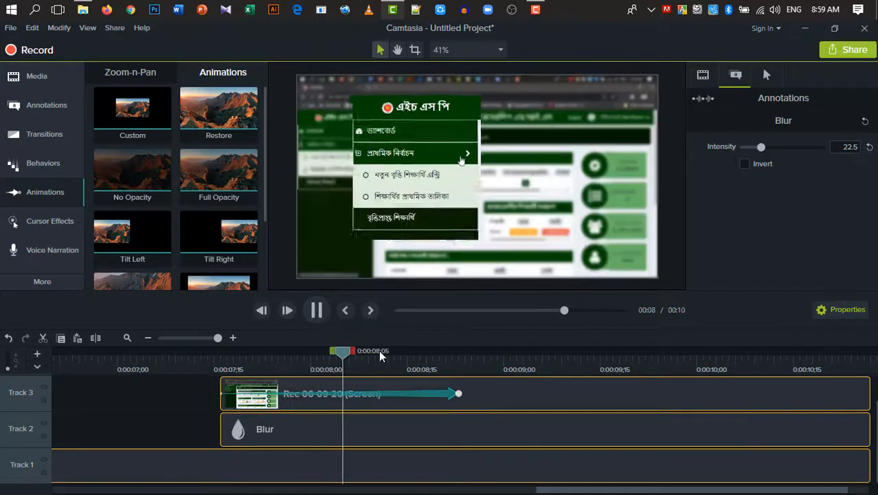